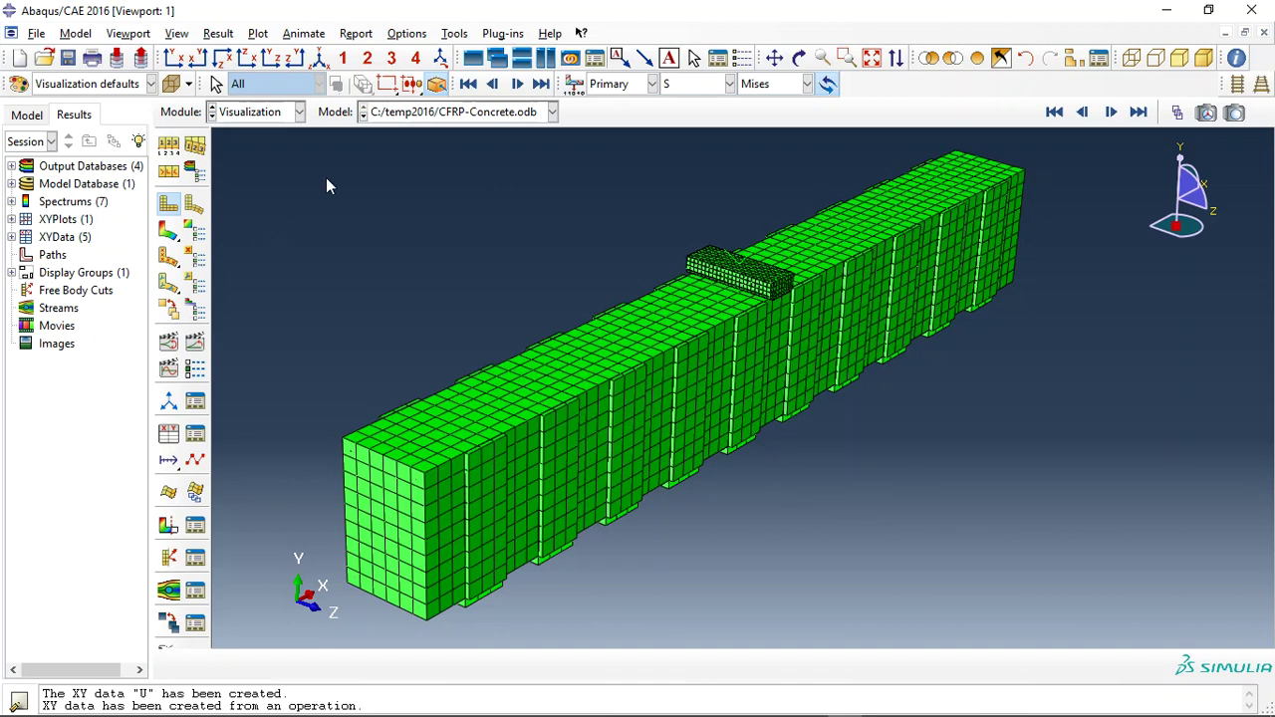
# Step: Colour the beam mesh by part instances and zoom in on the model
pyautogui.click(120, 84)
pyautogui.click(90, 120)
pyautogui.scroll(1, 494, 583)
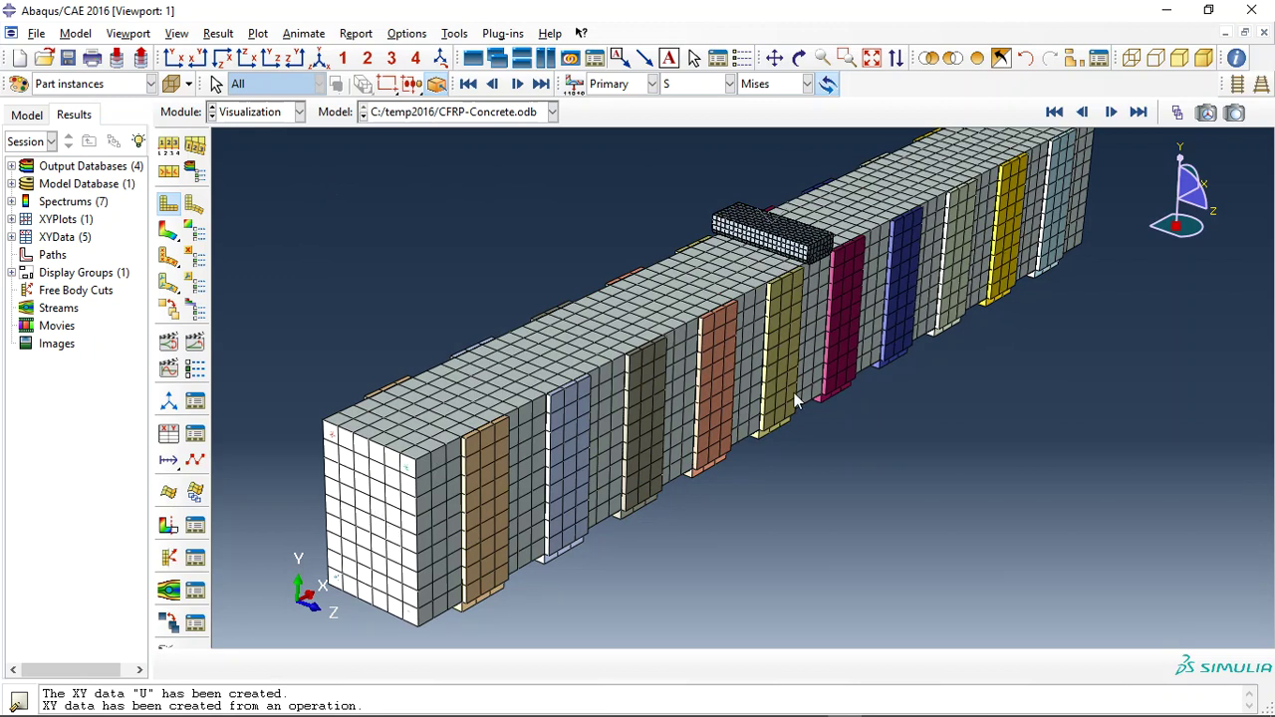
pyautogui.scroll(-2, 590, 452)
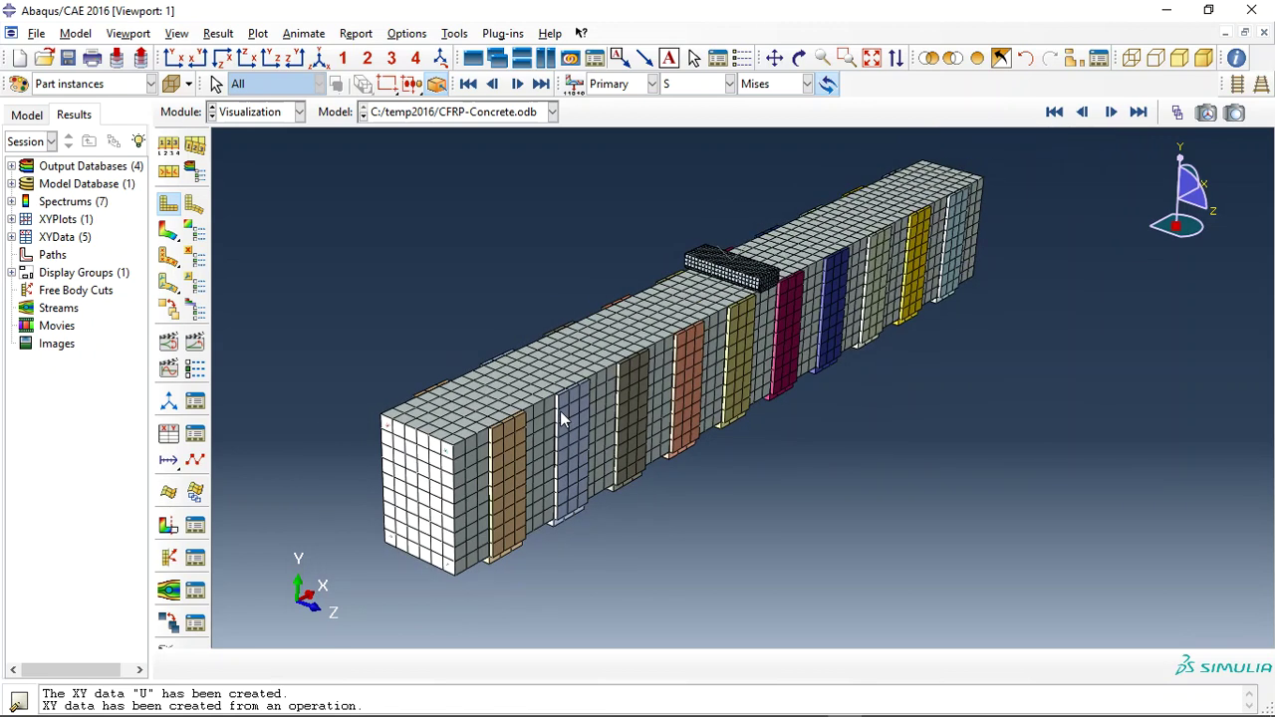
pyautogui.scroll(1, 558, 503)
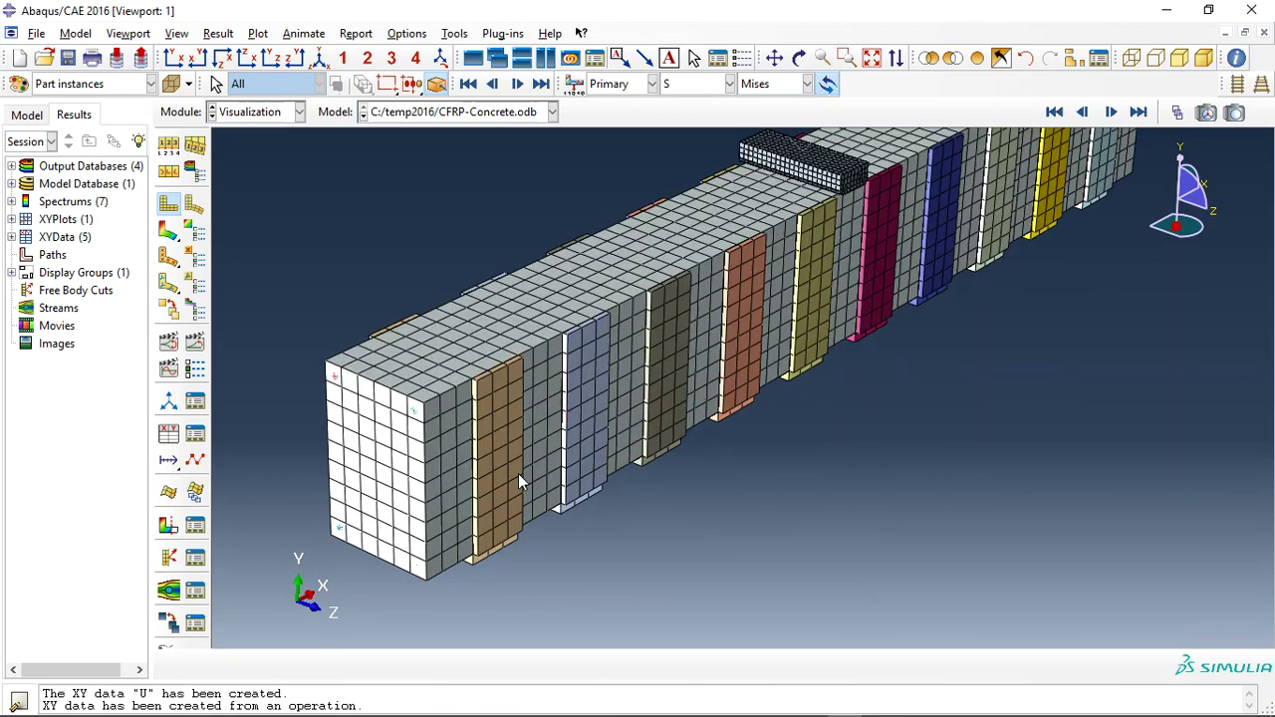
# Step: Rotate the beam to another angle and bring up the Mises stress contour plot
pyautogui.click(799, 58)
pyautogui.moveTo(558, 443); pyautogui.dragTo(499, 443)
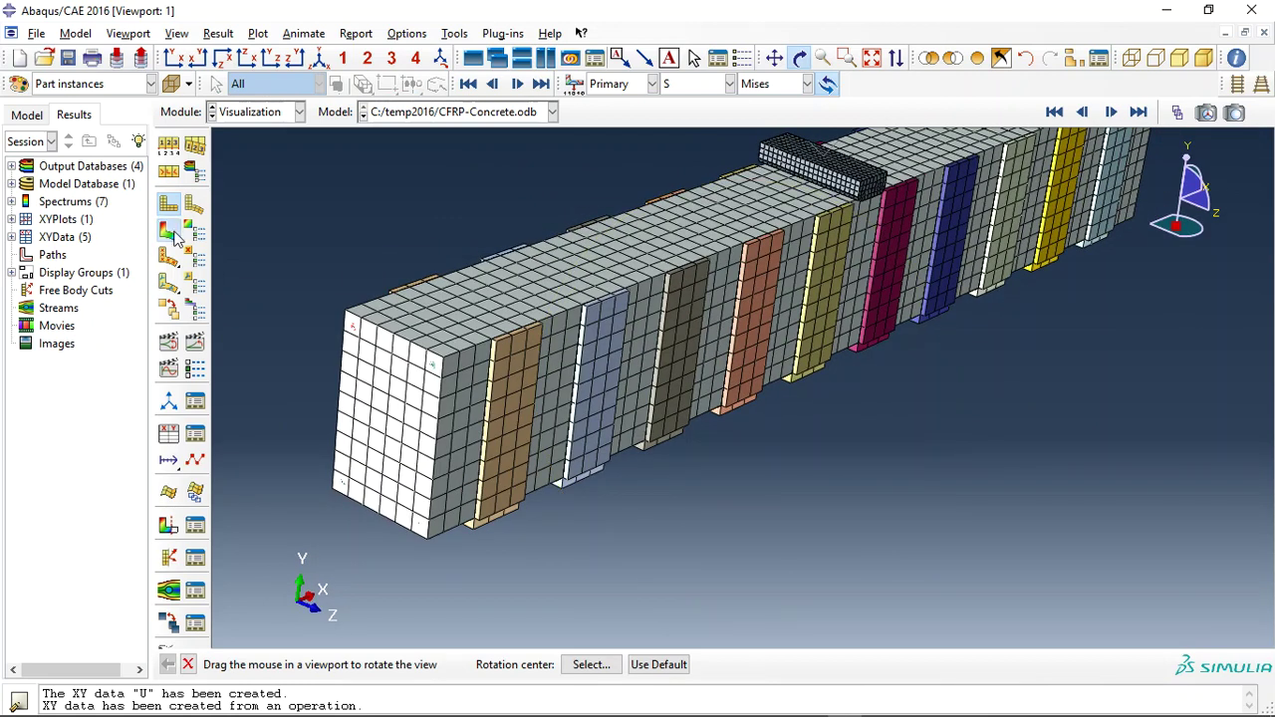
pyautogui.click(168, 230)
# Step: Display only the concrete beam instance using Replace Selected
pyautogui.click(929, 58)
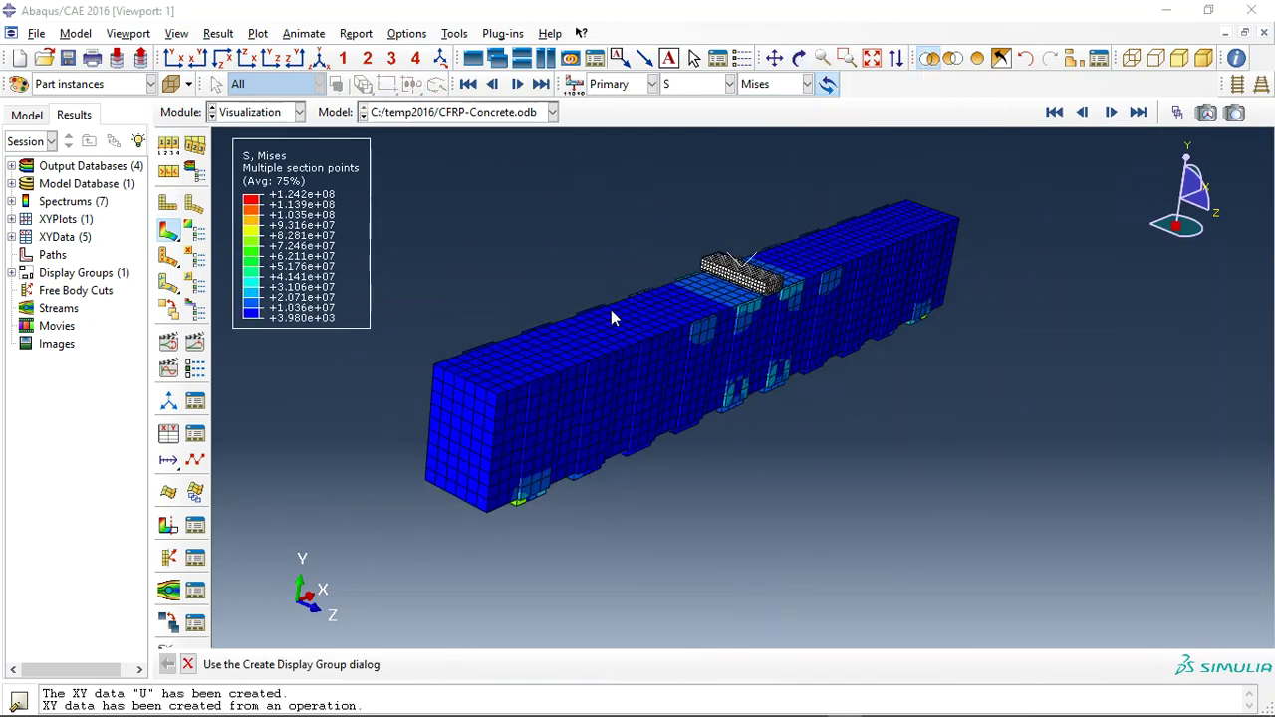
pyautogui.click(555, 355)
pyautogui.middleClick(554, 269)
pyautogui.scroll(2, 538, 311)
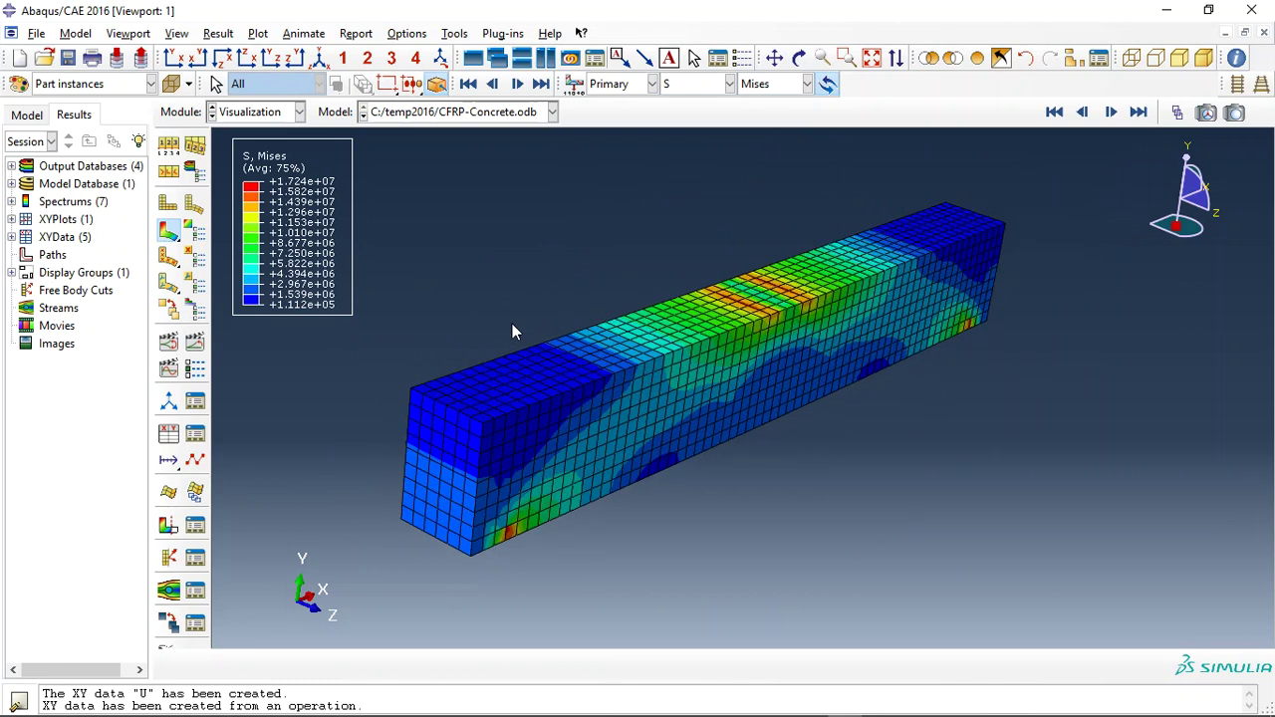
# Step: Contour the concrete beam by DAMAGEC, then by DAMAGET
pyautogui.click(698, 84)
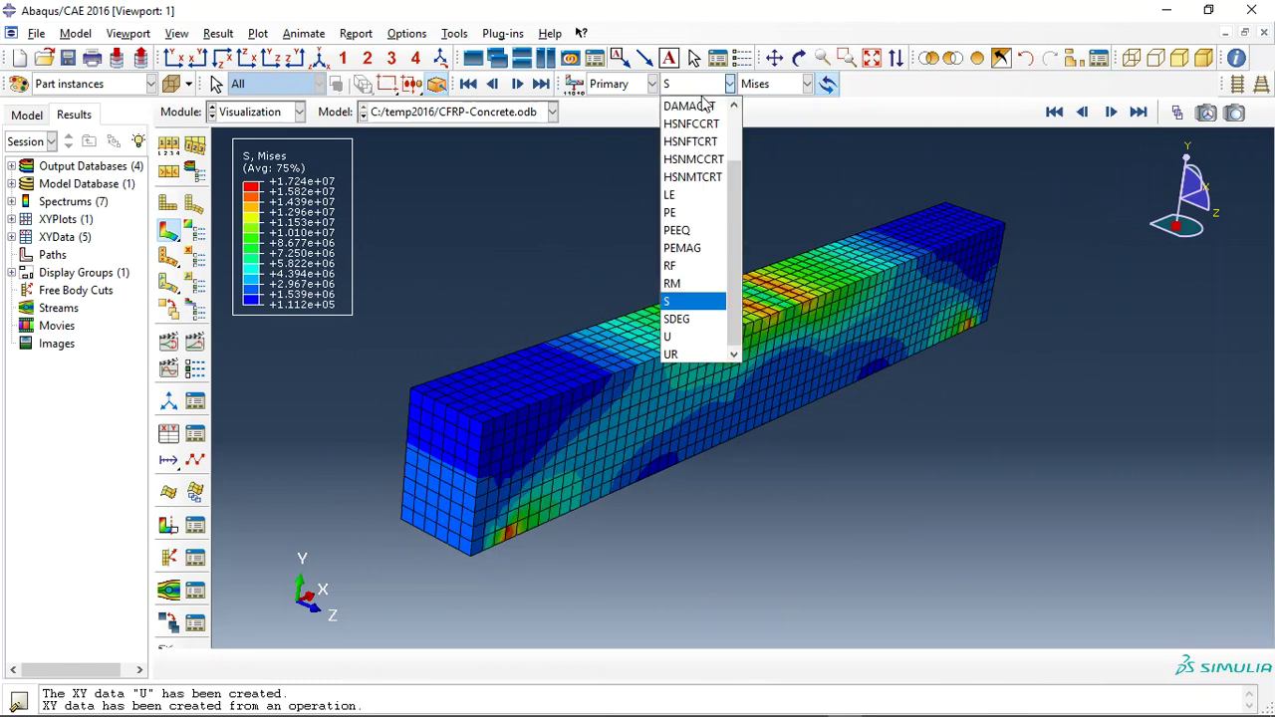
pyautogui.scroll(2, 717, 161)
pyautogui.click(718, 162)
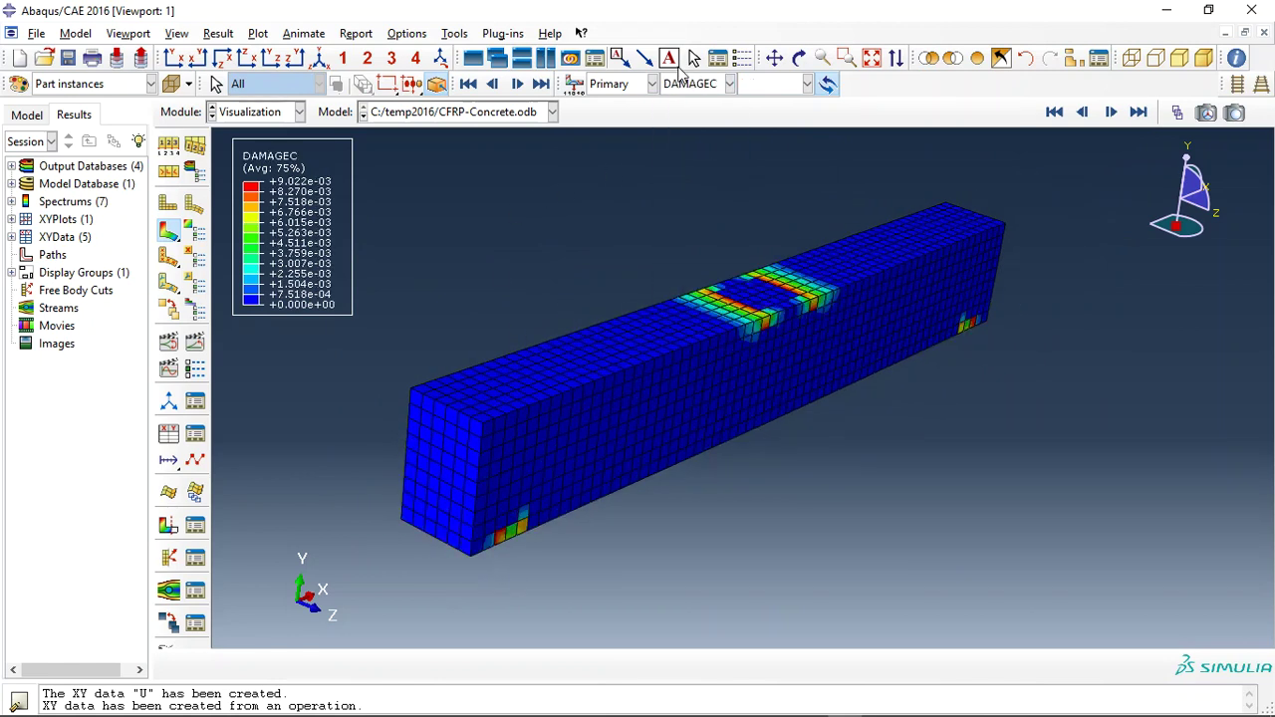
pyautogui.click(694, 84)
pyautogui.click(704, 182)
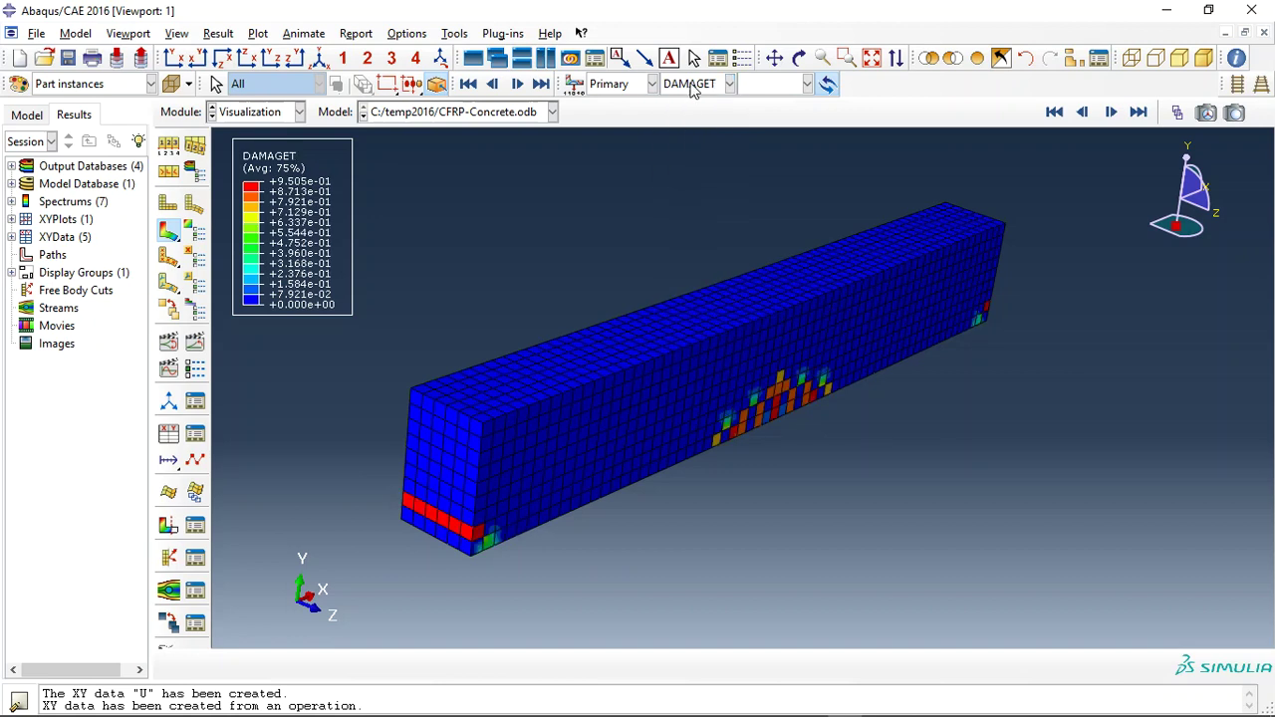
# Step: Contour the concrete by PEMAG, then SDEG, ending with displacement magnitude U
pyautogui.click(695, 84)
pyautogui.scroll(-2, 688, 249)
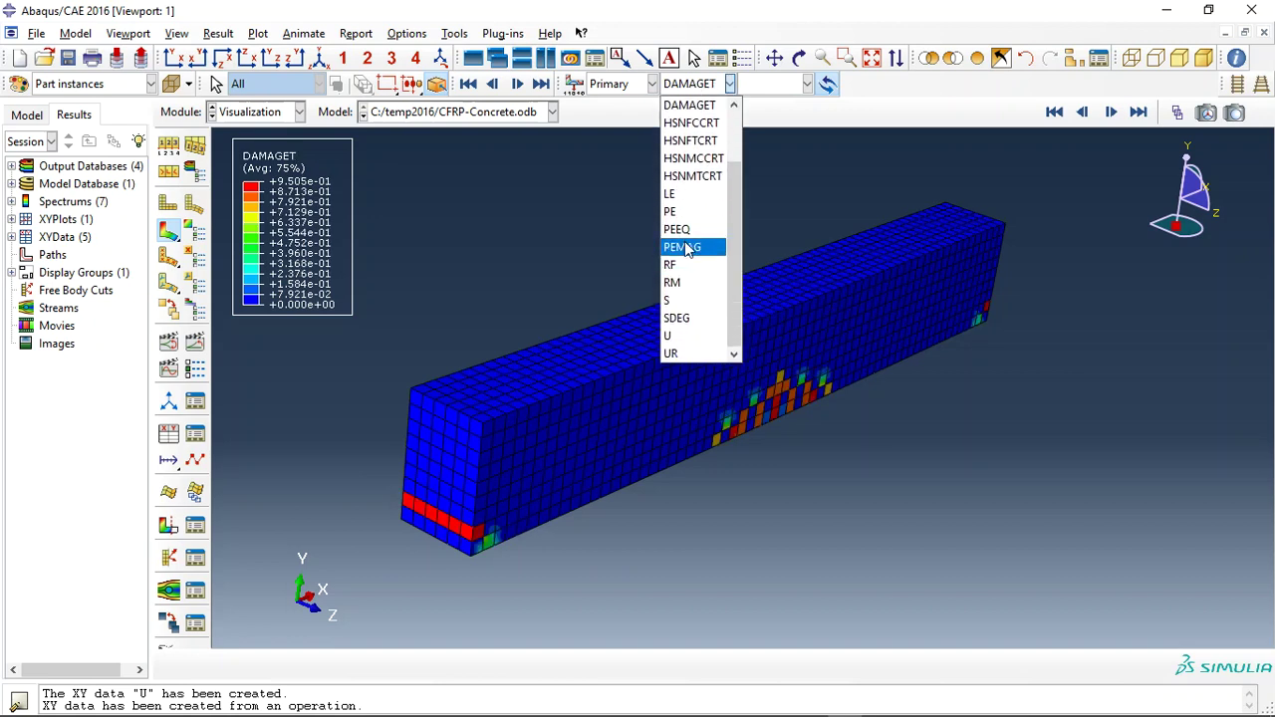
pyautogui.click(688, 247)
pyautogui.click(695, 85)
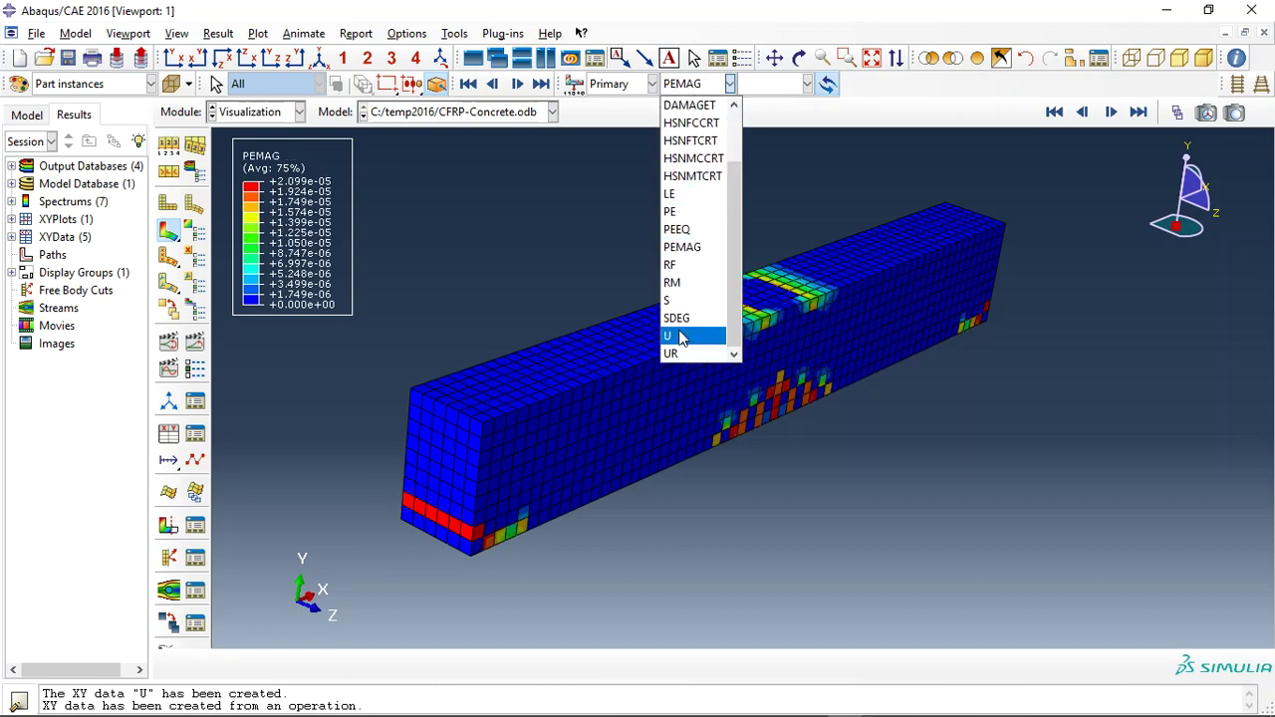
pyautogui.click(682, 317)
pyautogui.click(695, 84)
pyautogui.click(688, 337)
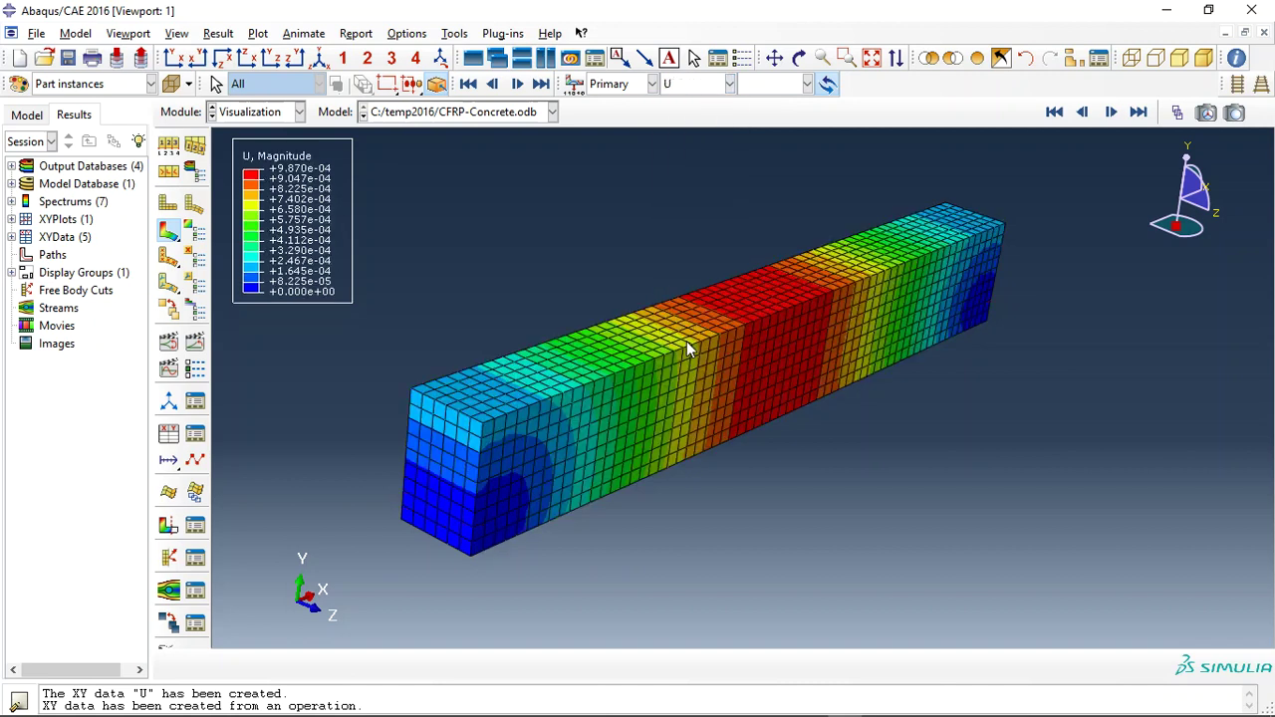
# Step: Hide the concrete instance and rotate to look along the reinforcement cage and CFRP strips
pyautogui.click(1001, 57)
pyautogui.click(952, 57)
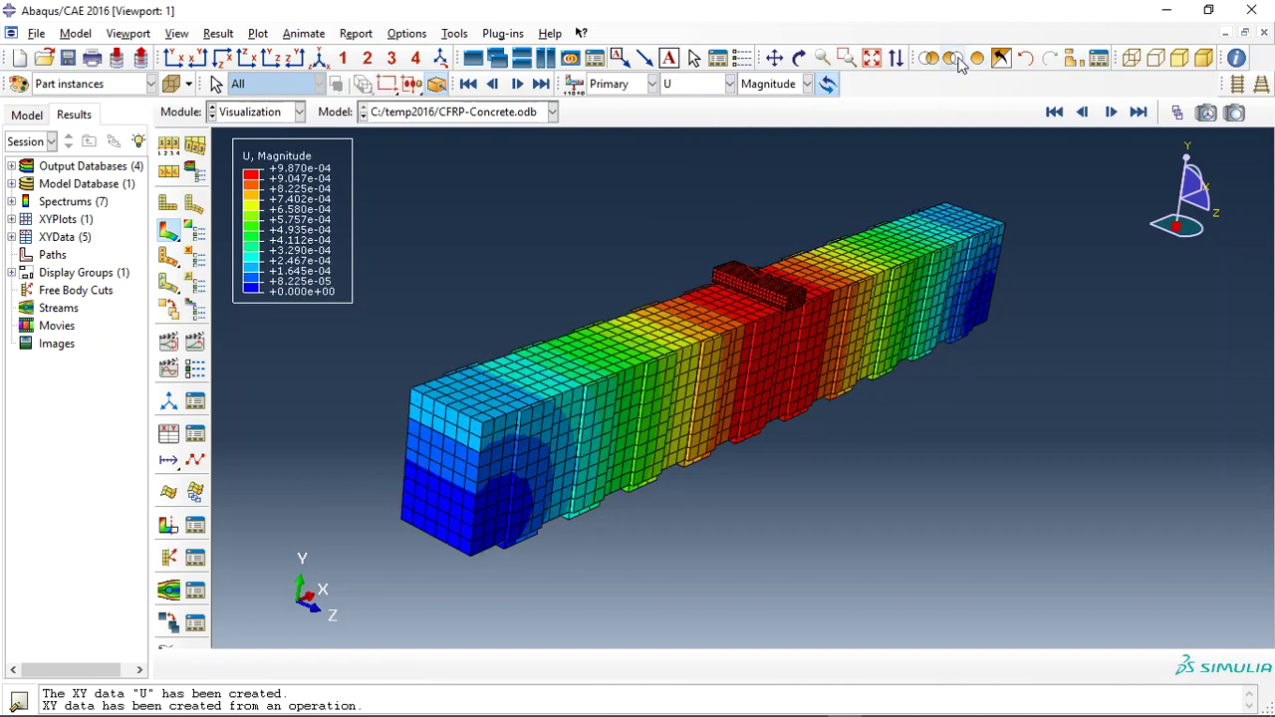
pyautogui.click(643, 339)
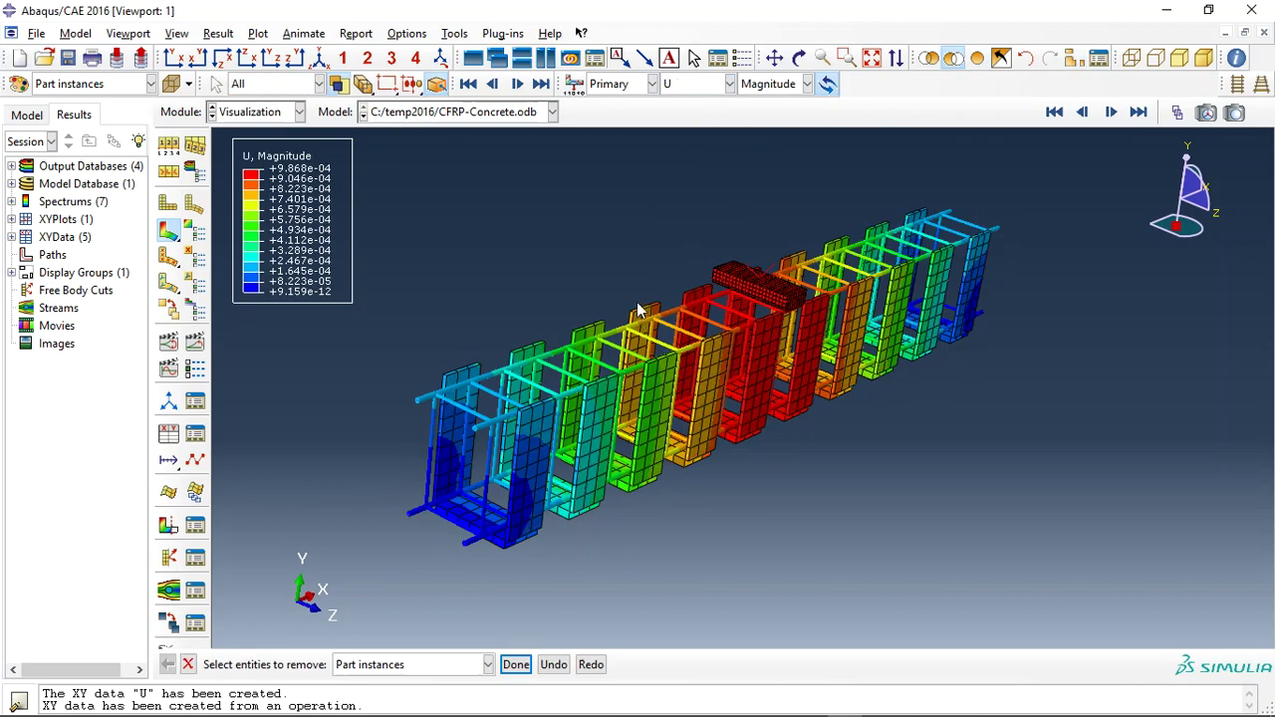
pyautogui.click(799, 58)
pyautogui.moveTo(787, 429); pyautogui.dragTo(691, 321)
pyautogui.press('Escape')
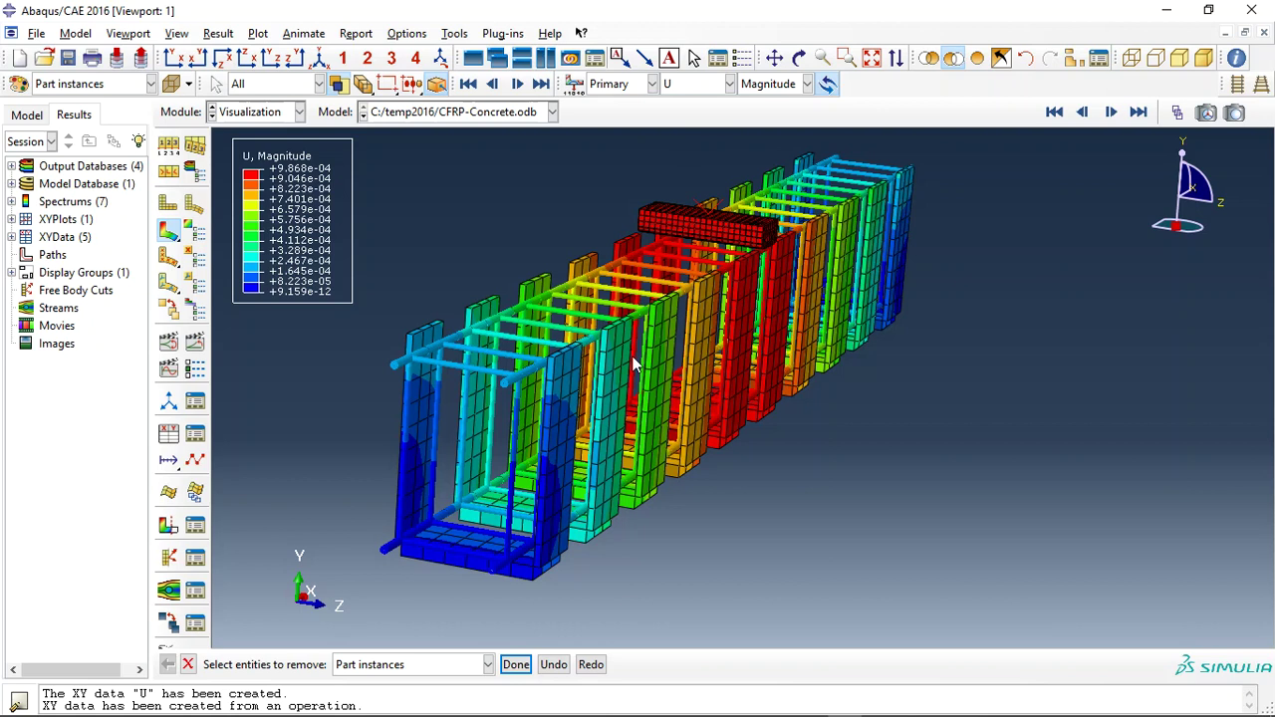
# Step: Contour the reinforcement and CFRP by HSNFTCRT, then by HSNFCCRT
pyautogui.click(688, 84)
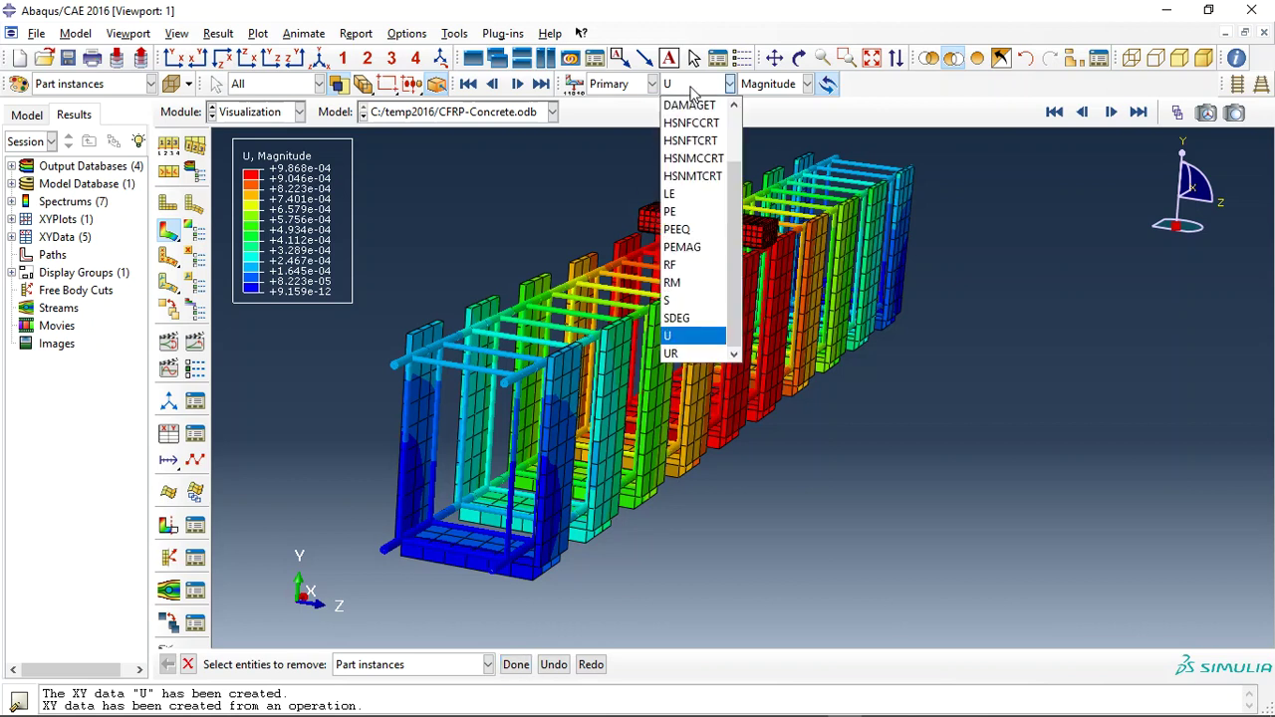
pyautogui.click(693, 146)
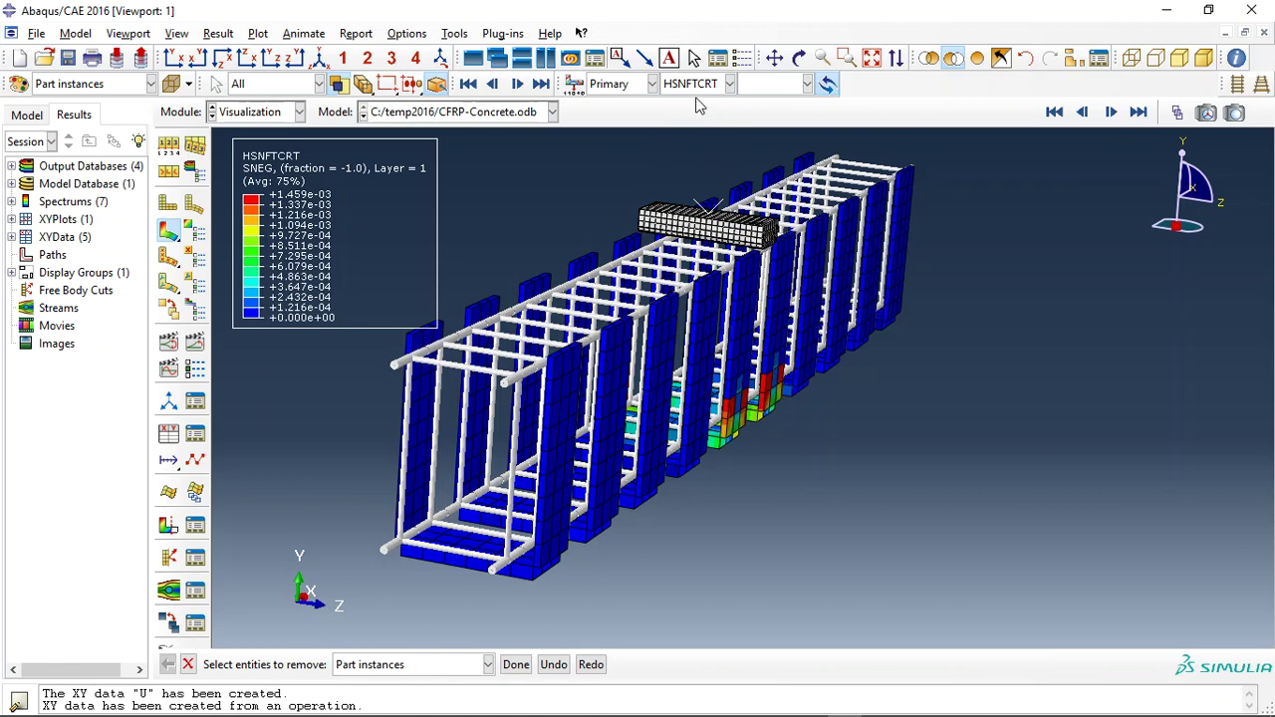
pyautogui.click(700, 88)
pyautogui.click(705, 133)
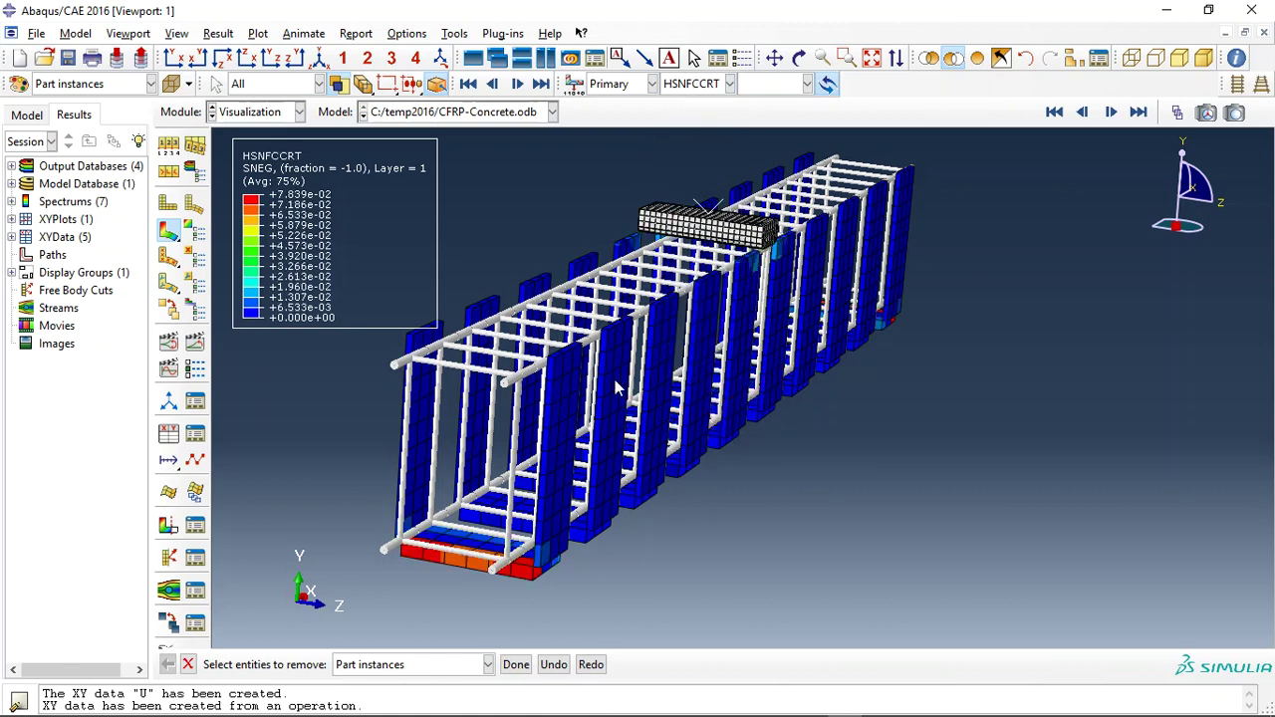
# Step: Switch the contour to Mises stress and open the XY Data Manager
pyautogui.click(685, 85)
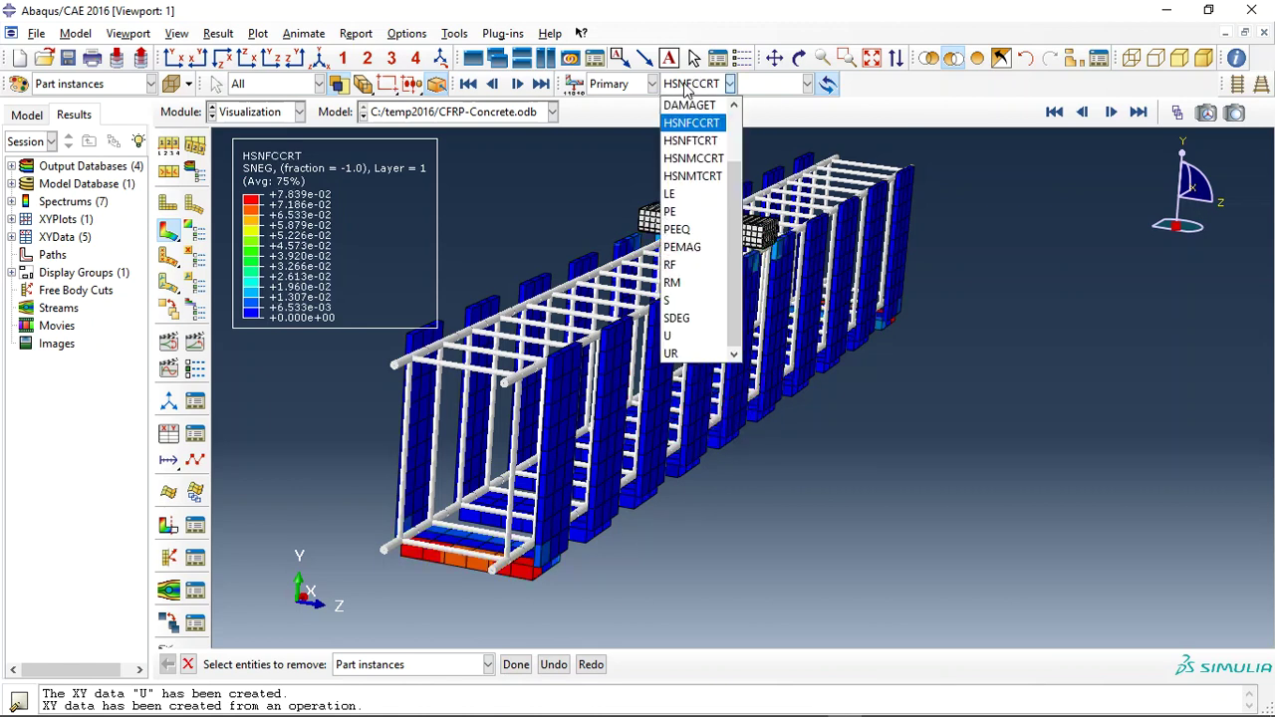
pyautogui.click(680, 301)
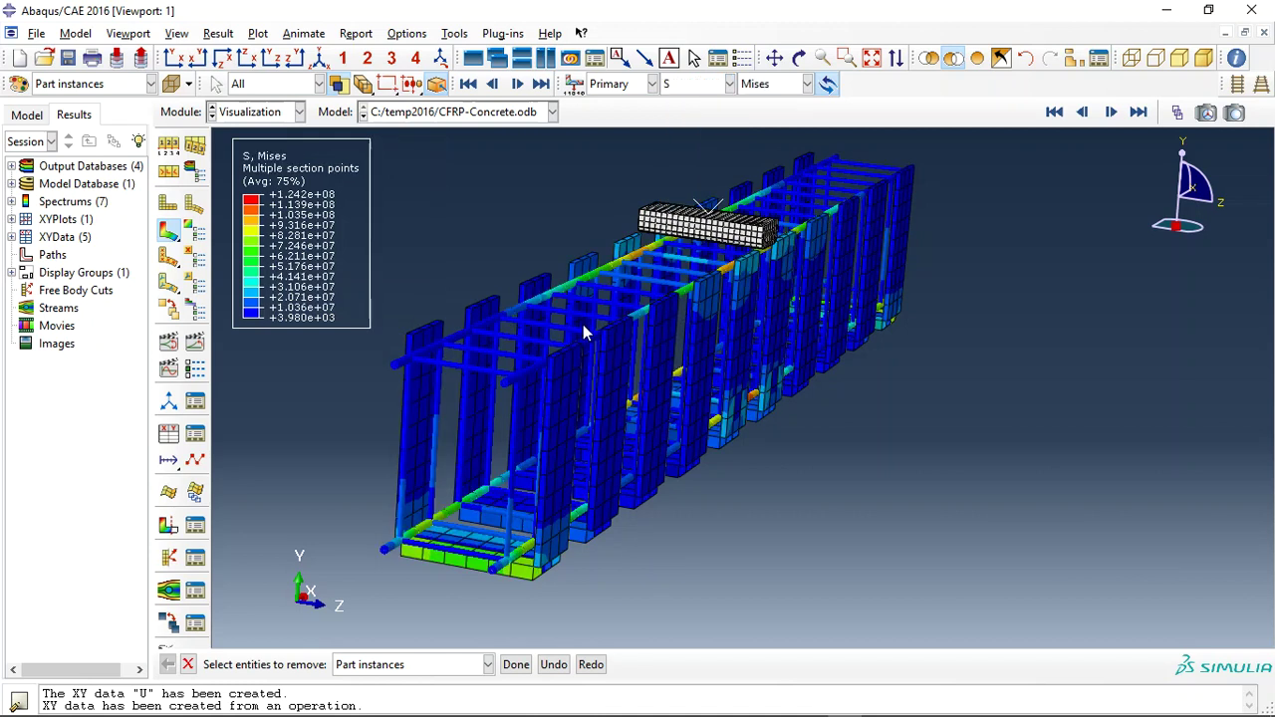
pyautogui.click(195, 434)
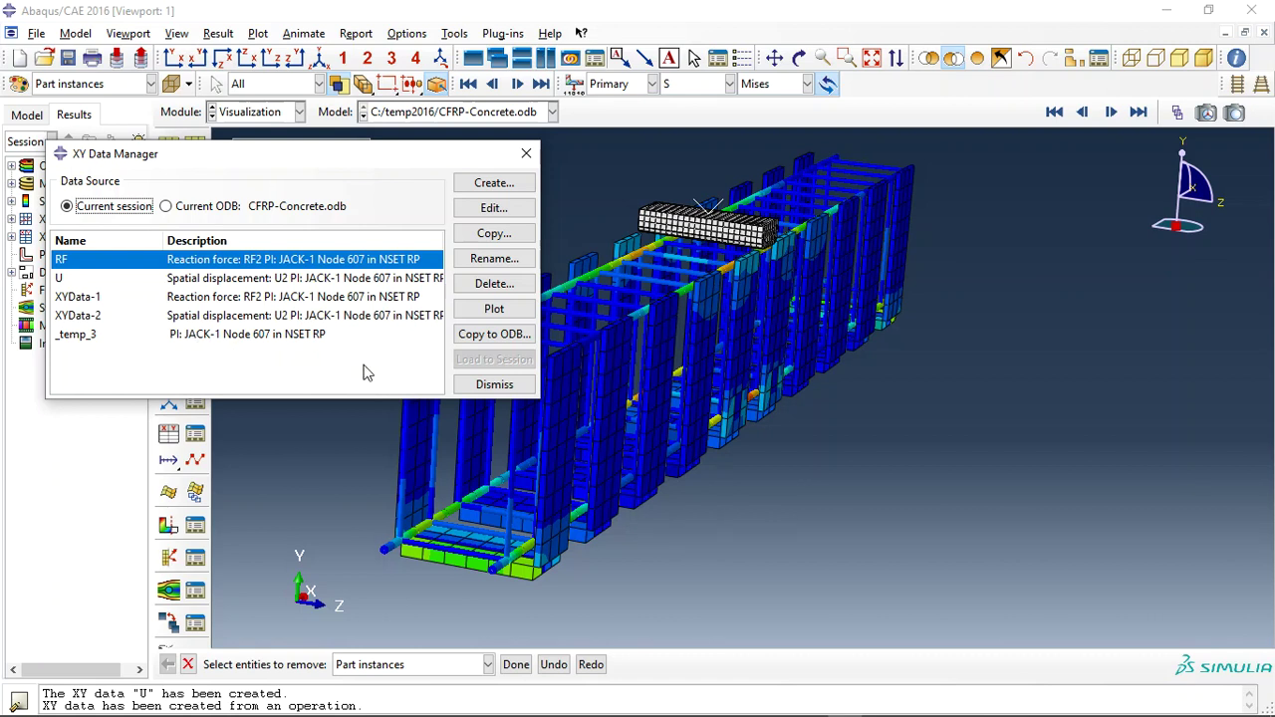
# Step: Close the XY Data Manager, hide the stirrup cage, and create XY data by operating on existing data
pyautogui.click(494, 385)
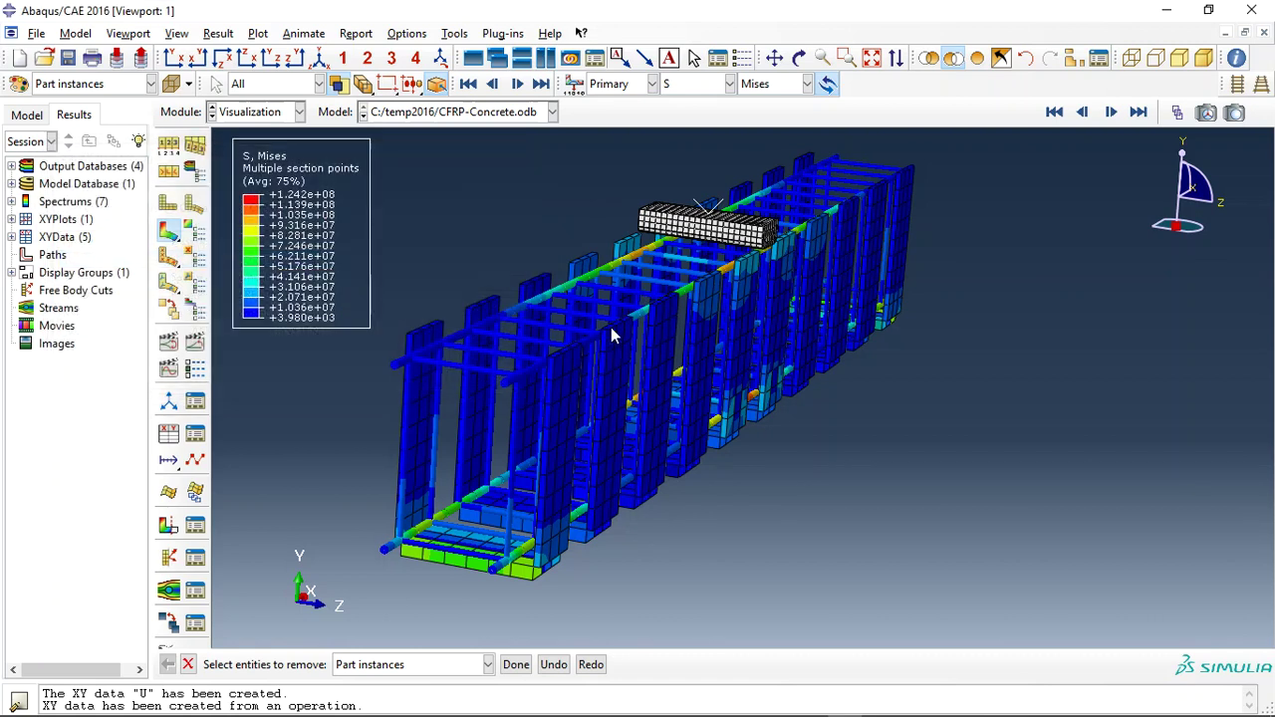
pyautogui.click(707, 291)
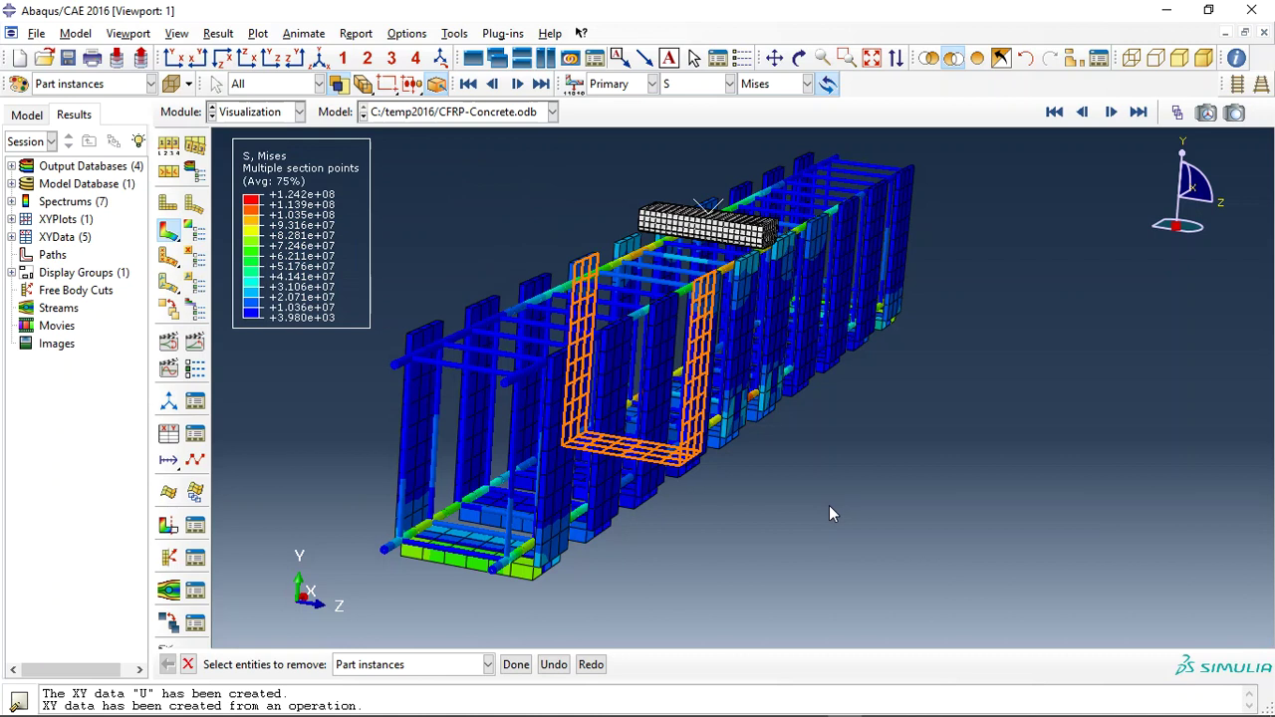
pyautogui.click(171, 432)
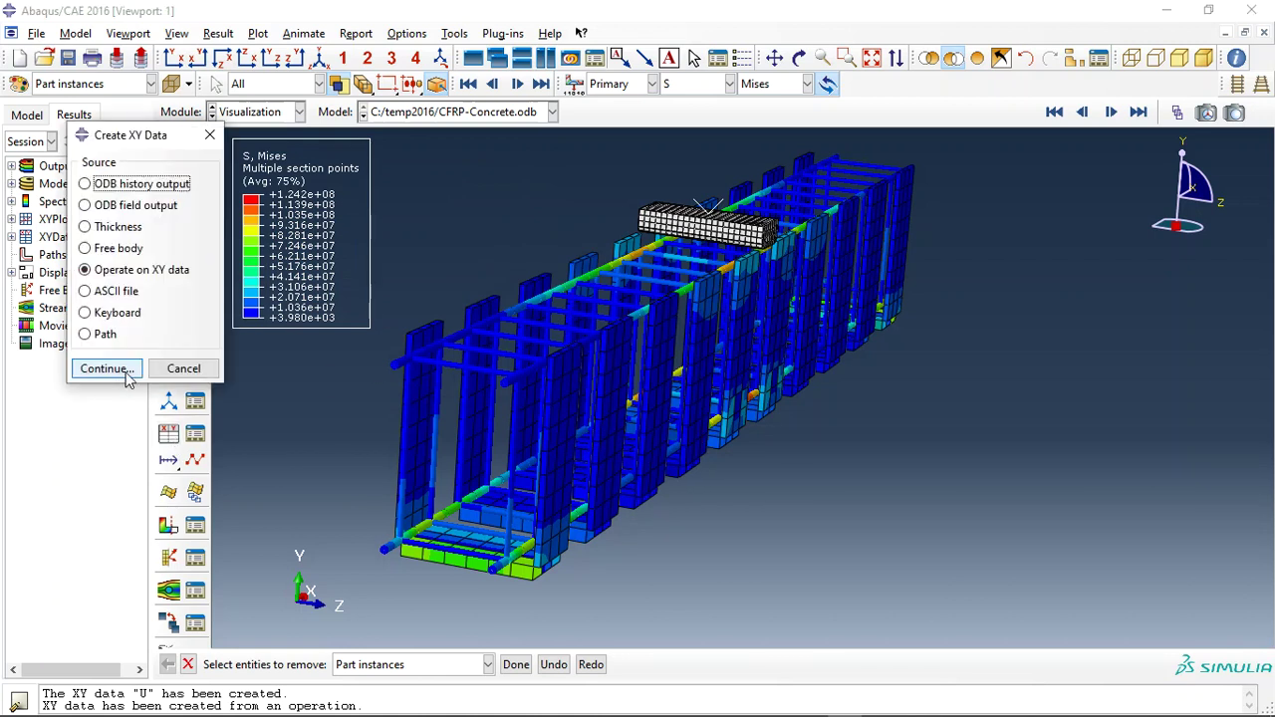
pyautogui.click(112, 370)
pyautogui.scroll(-3, 504, 363)
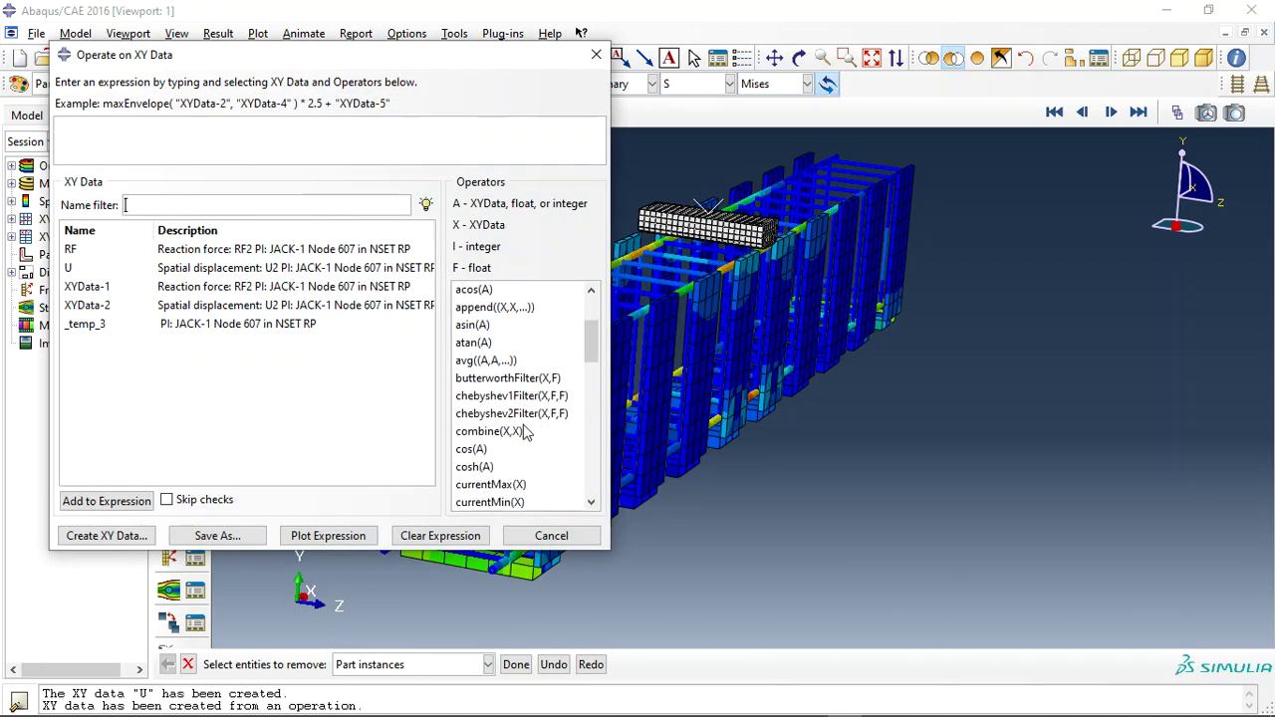
# Step: Plot combine(-"XYData-2", -"XYData-1") as the force–displacement curve
pyautogui.click(510, 399)
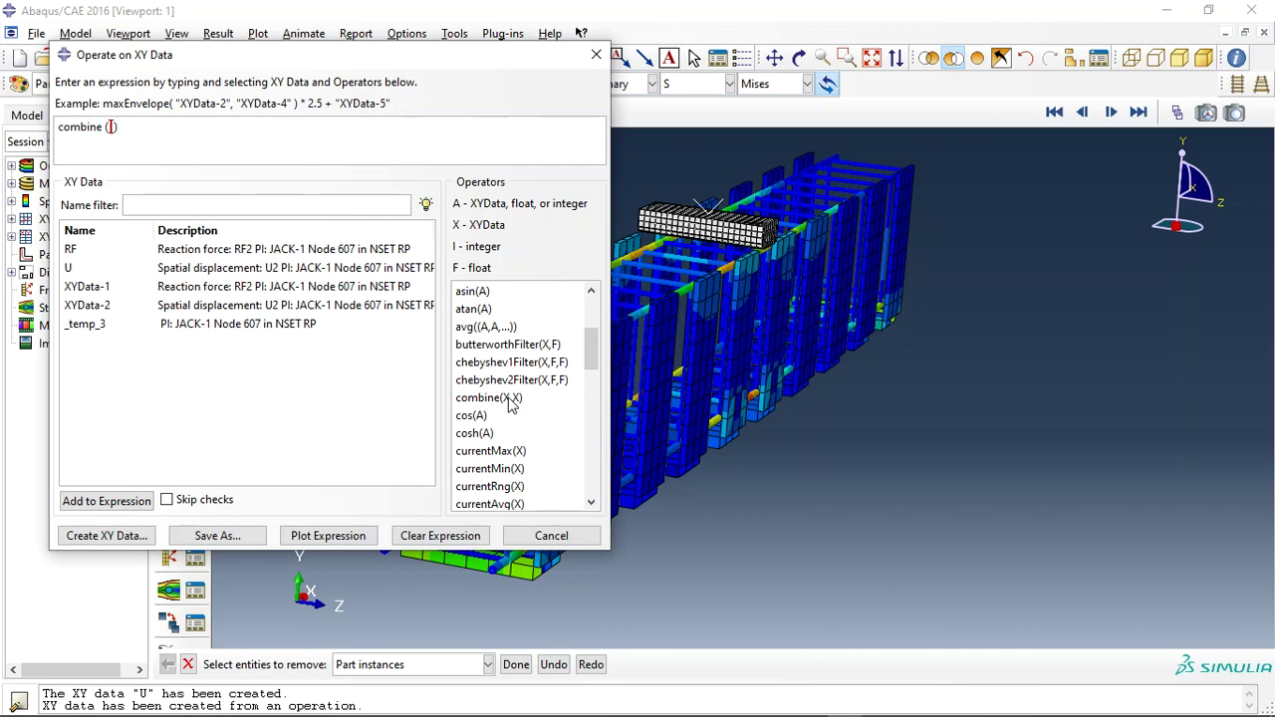
pyautogui.write('-')
pyautogui.click(113, 308)
pyautogui.click(105, 287)
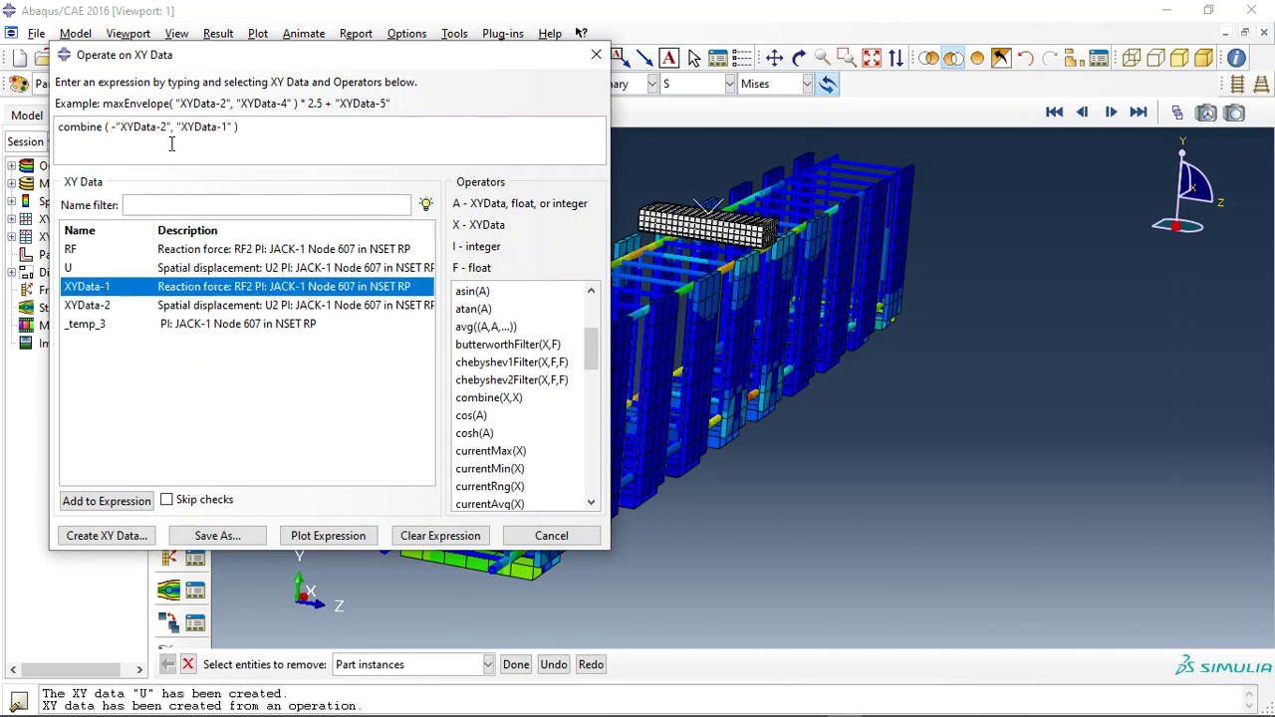
pyautogui.click(177, 128)
pyautogui.write('-')
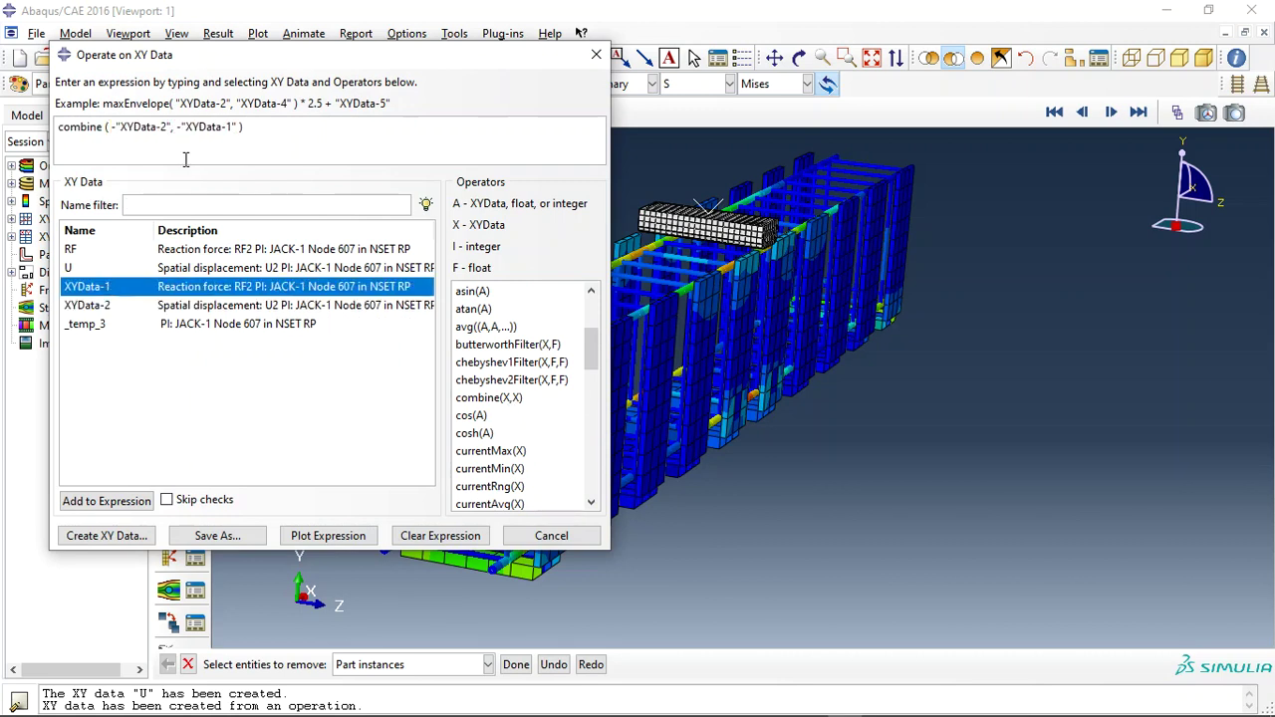
pyautogui.click(309, 535)
pyautogui.click(596, 54)
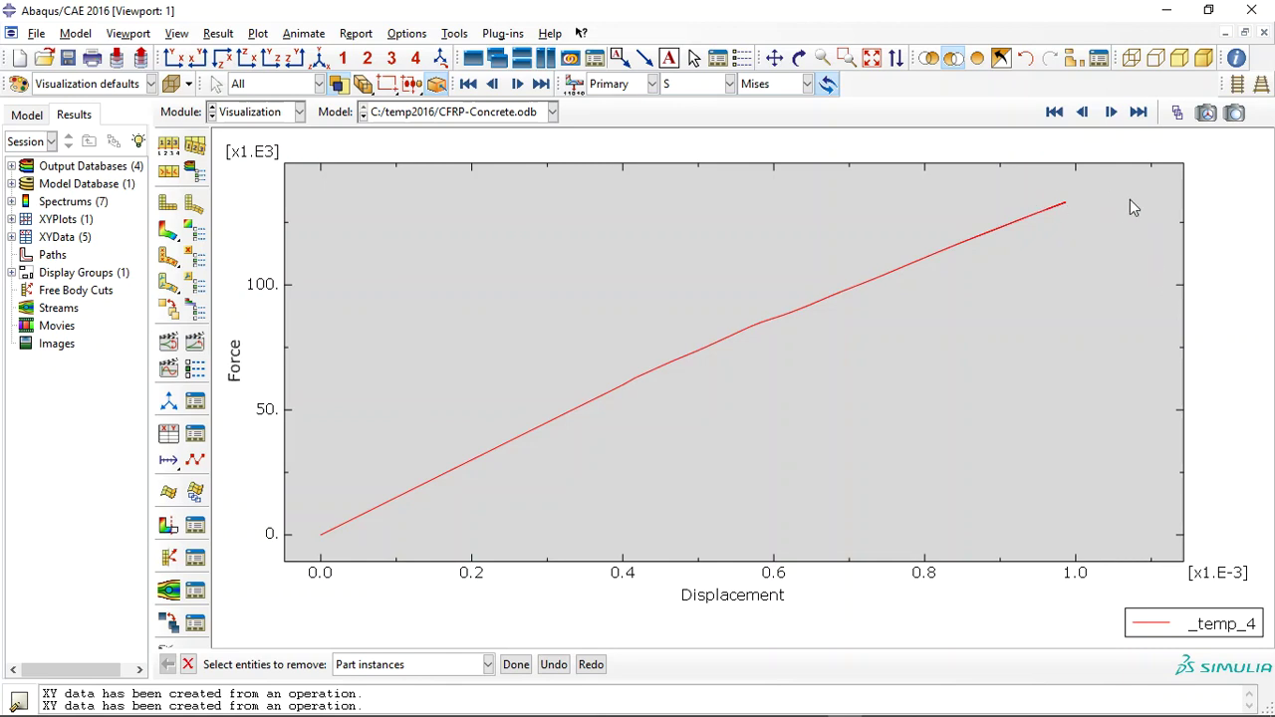
# Step: Return to the Mises stress contour plot and open the results database list
pyautogui.click(167, 231)
pyautogui.click(551, 111)
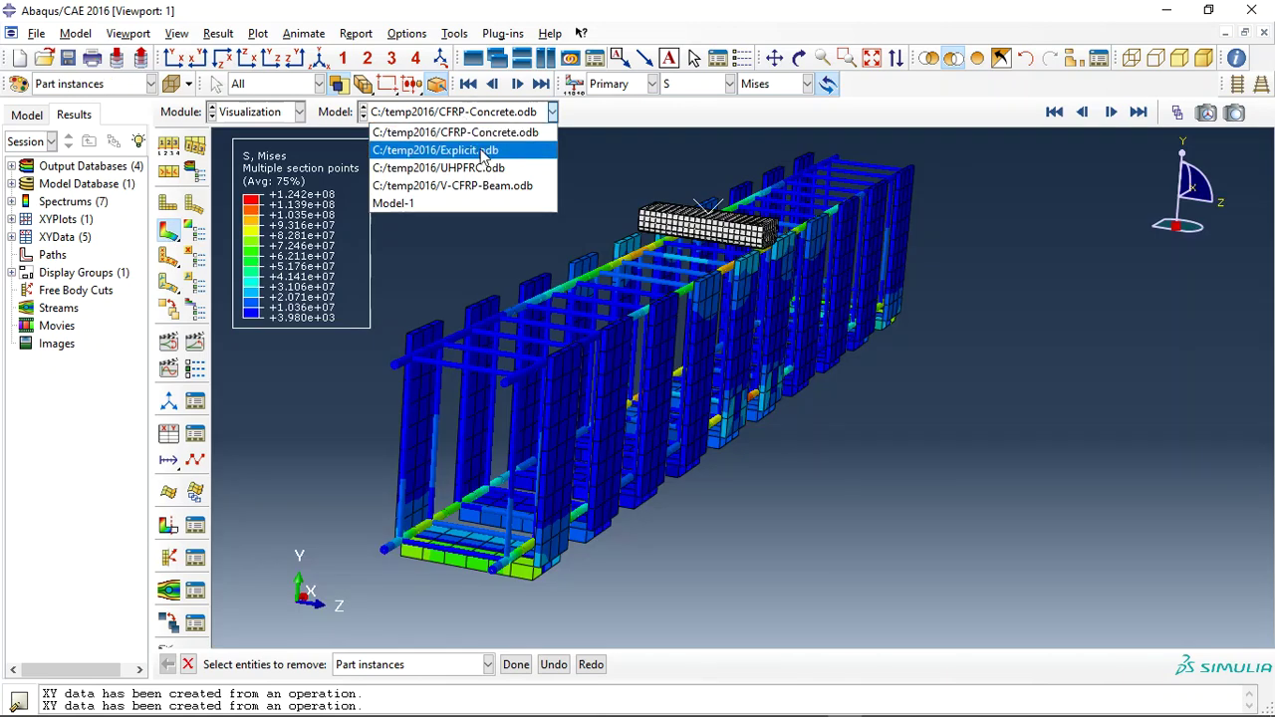
# Step: Load Explicit.odb and show its Mises stress contour
pyautogui.click(483, 149)
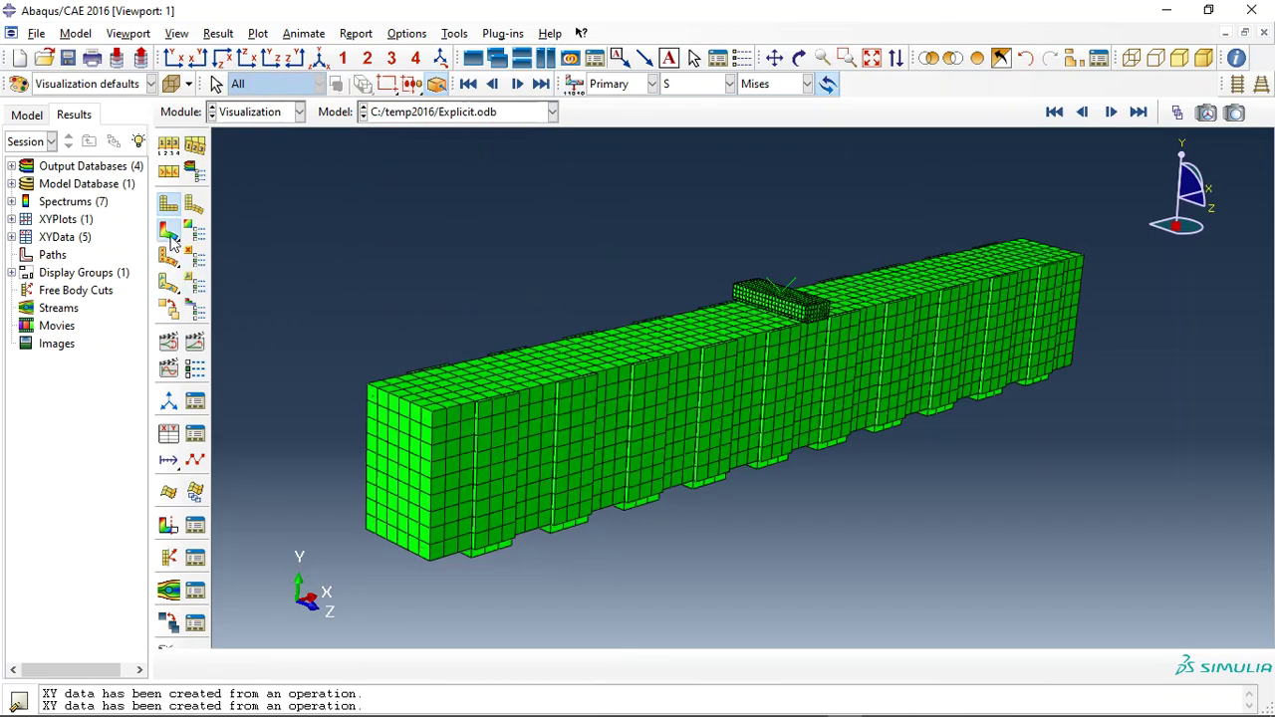
pyautogui.click(169, 233)
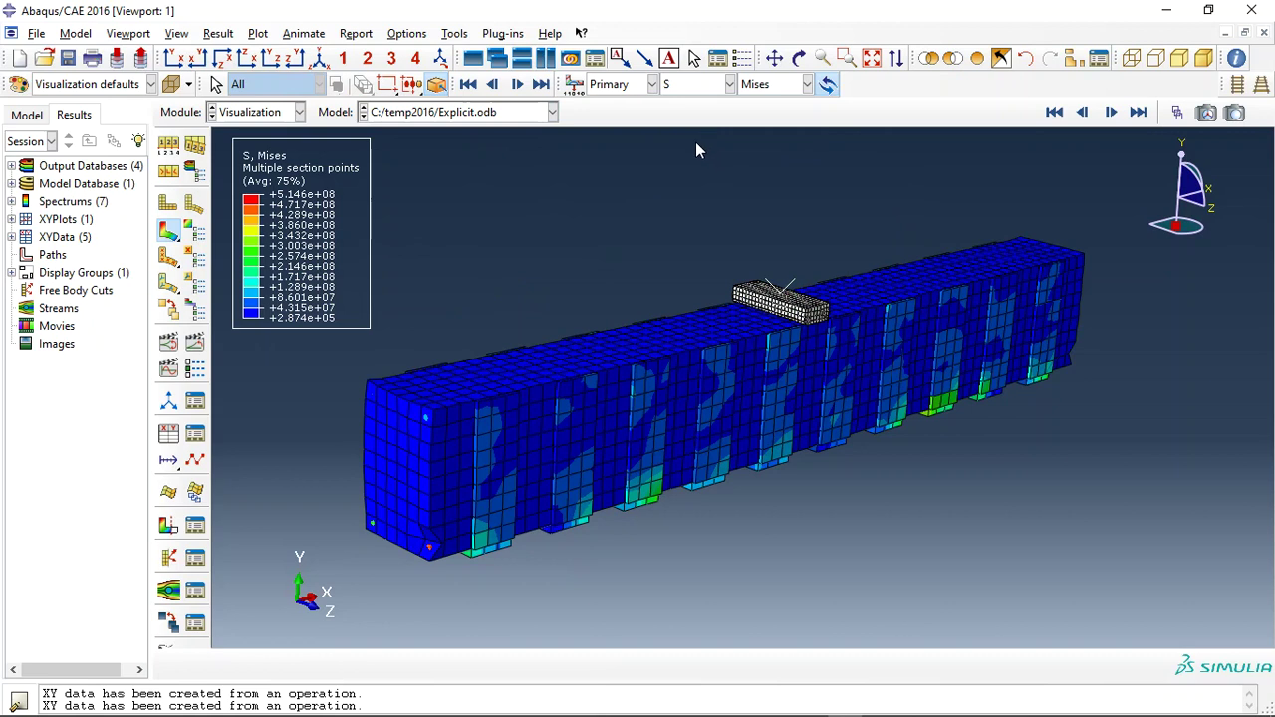
pyautogui.click(169, 433)
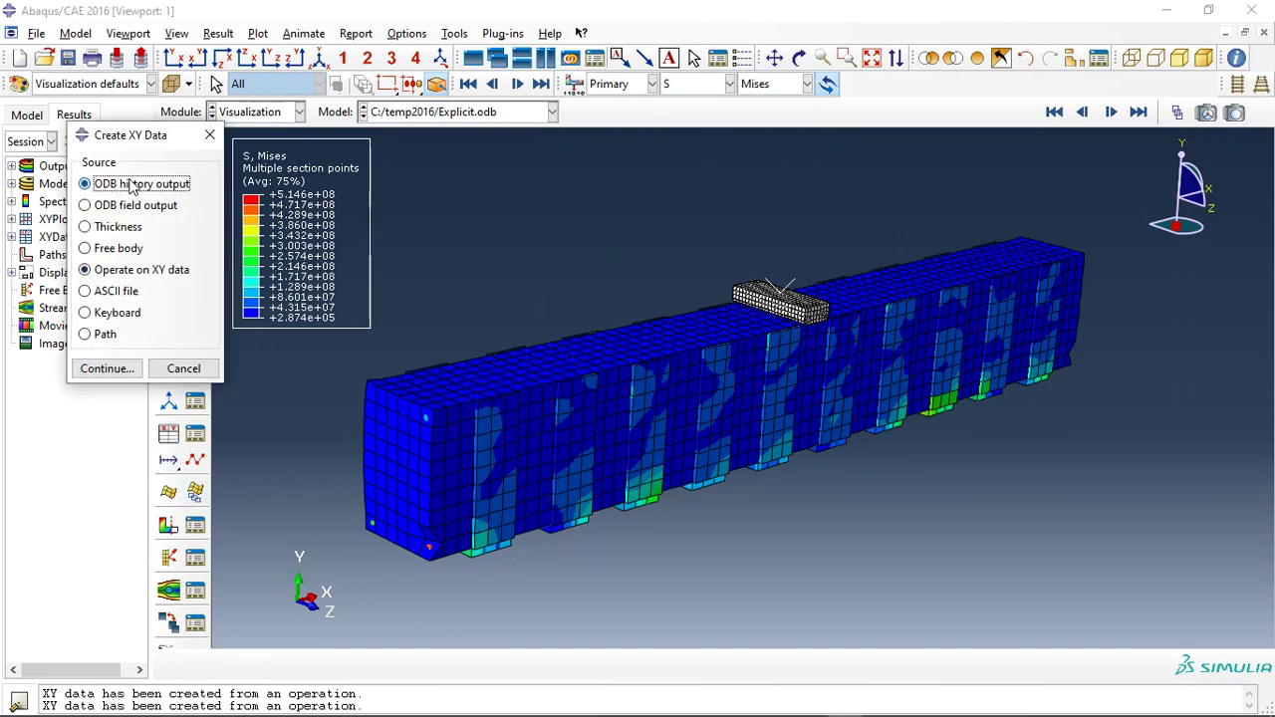
pyautogui.click(109, 369)
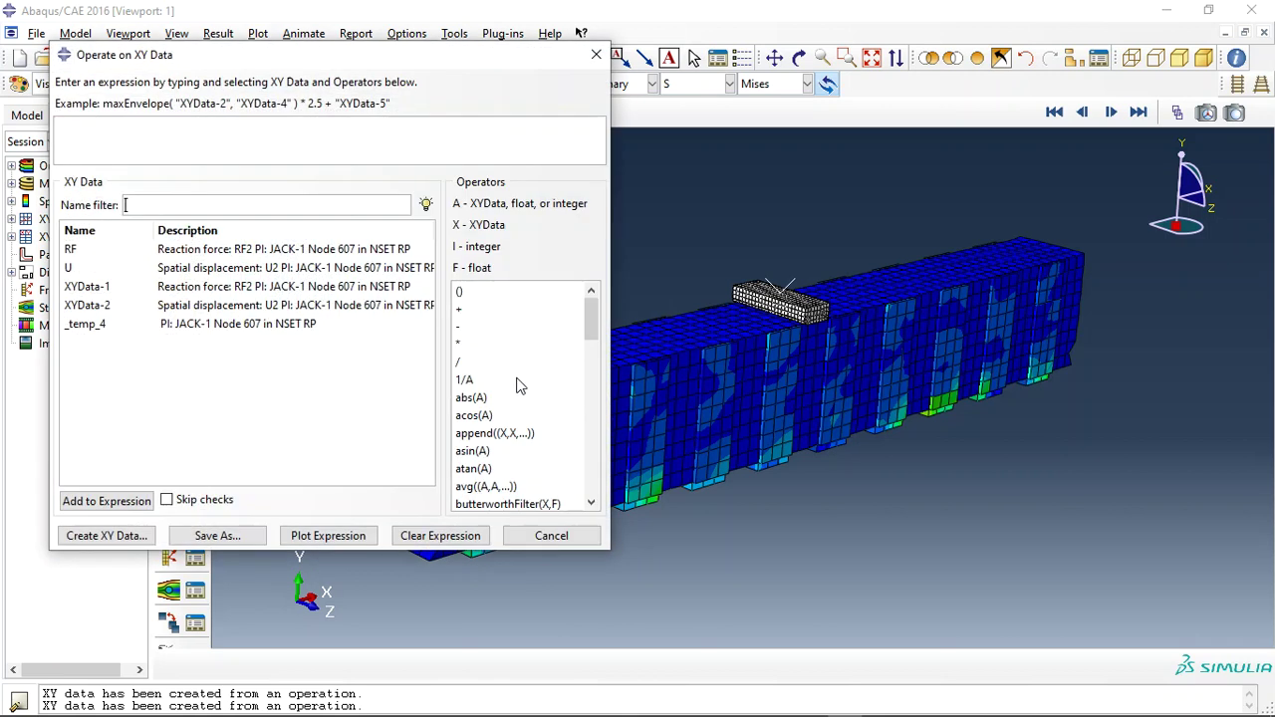
# Step: Plot the combine(-"U", "RF") force–displacement curve, then return to the Mises contour
pyautogui.scroll(-3, 518, 398)
pyautogui.click(525, 453)
pyautogui.doubleClick(525, 453)
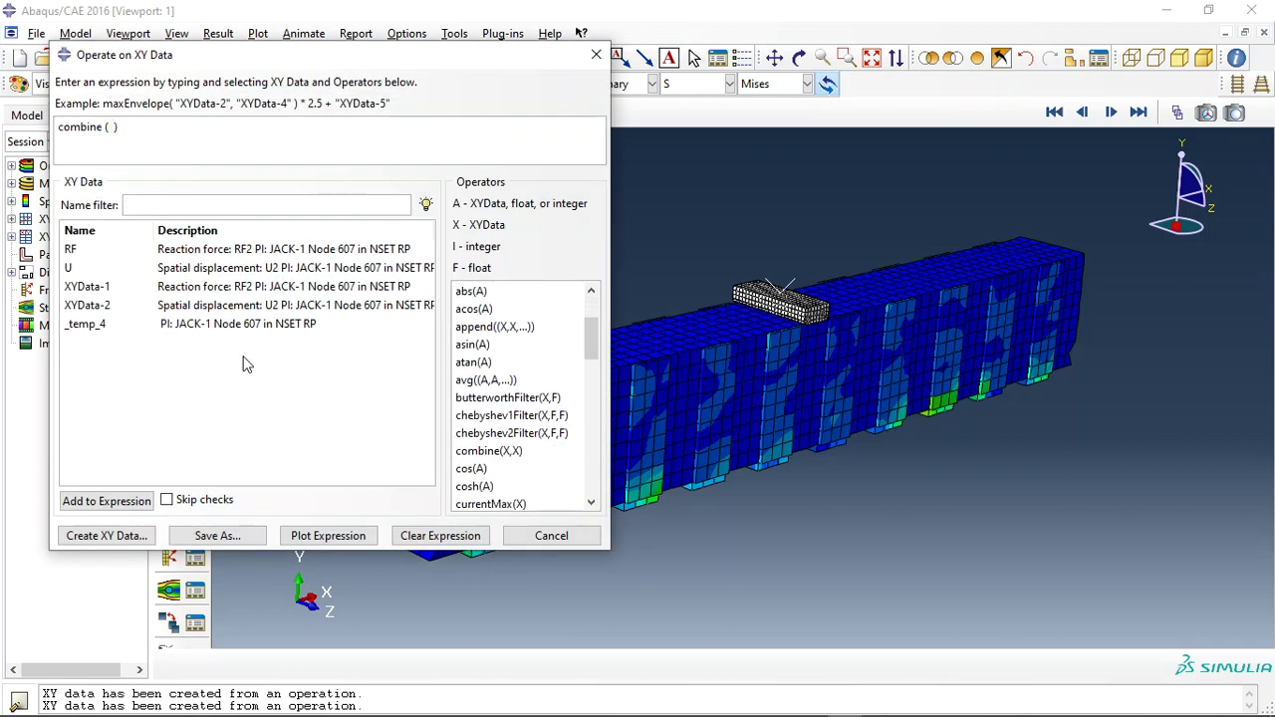
pyautogui.doubleClick(108, 266)
pyautogui.write(',')
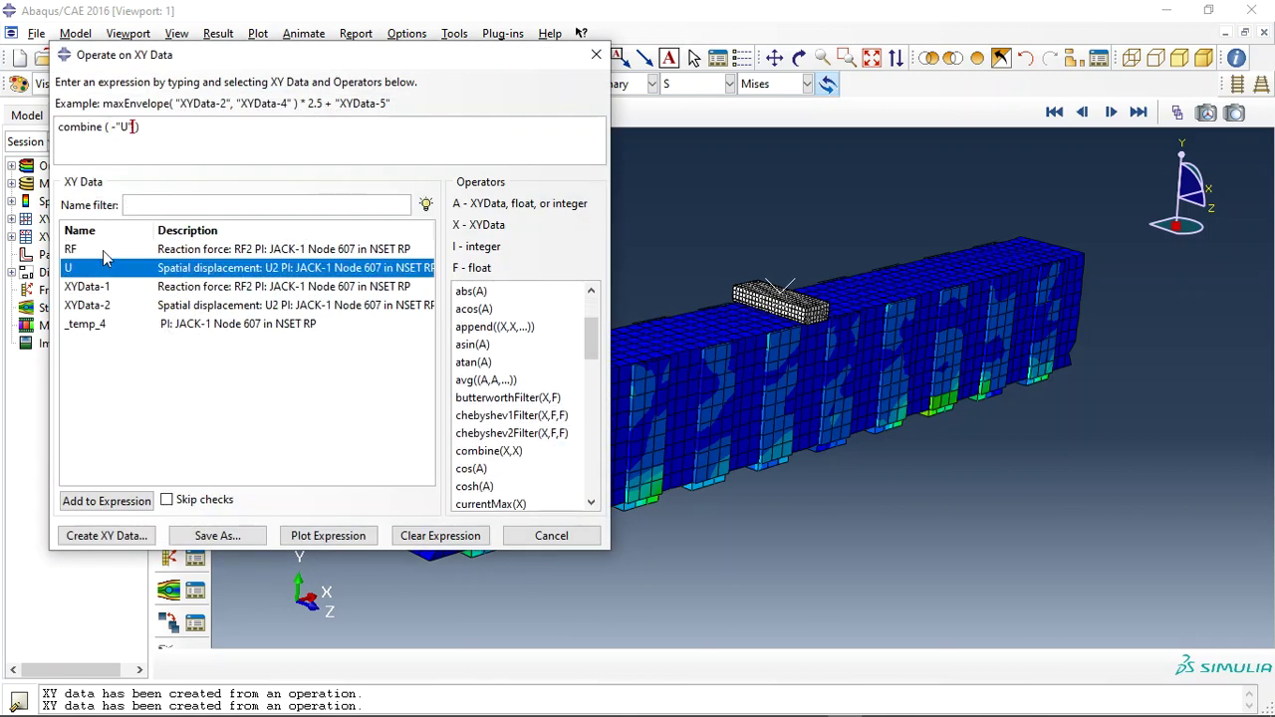
pyautogui.doubleClick(102, 250)
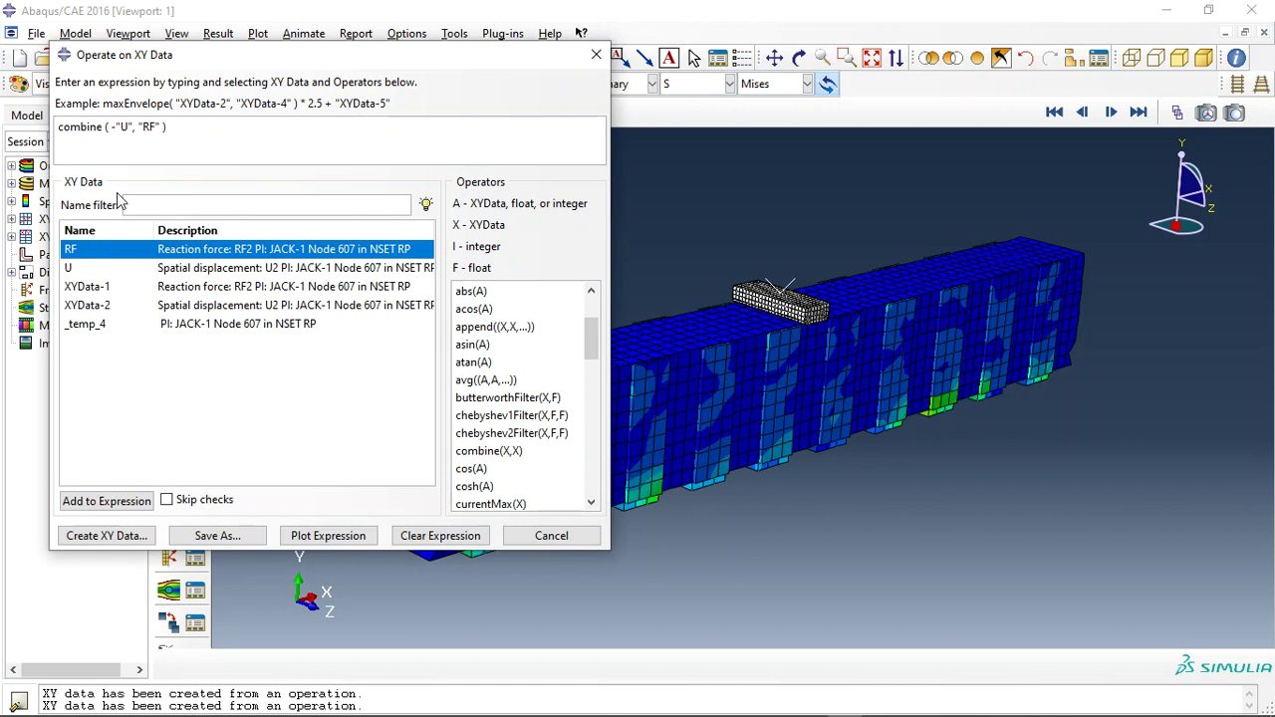
pyautogui.click(327, 535)
pyautogui.click(563, 536)
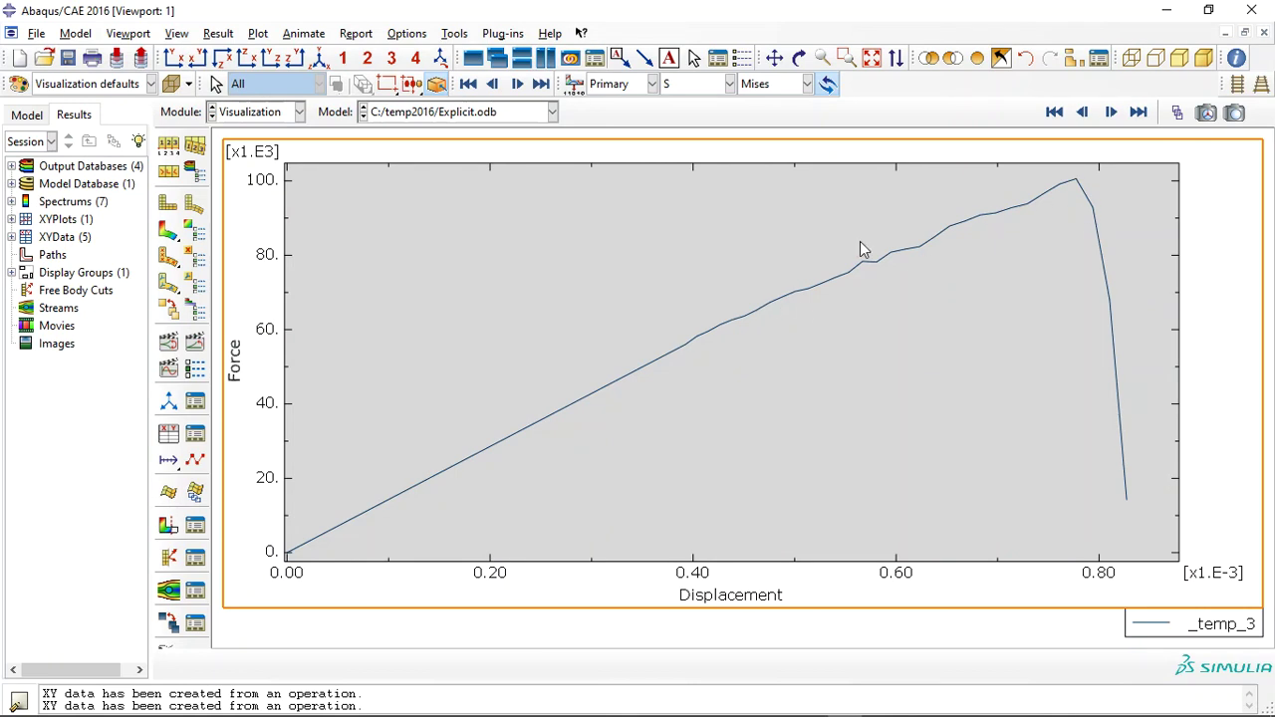
pyautogui.click(168, 232)
# Step: Display only the concrete beam instance of the Explicit model
pyautogui.scroll(1, 512, 299)
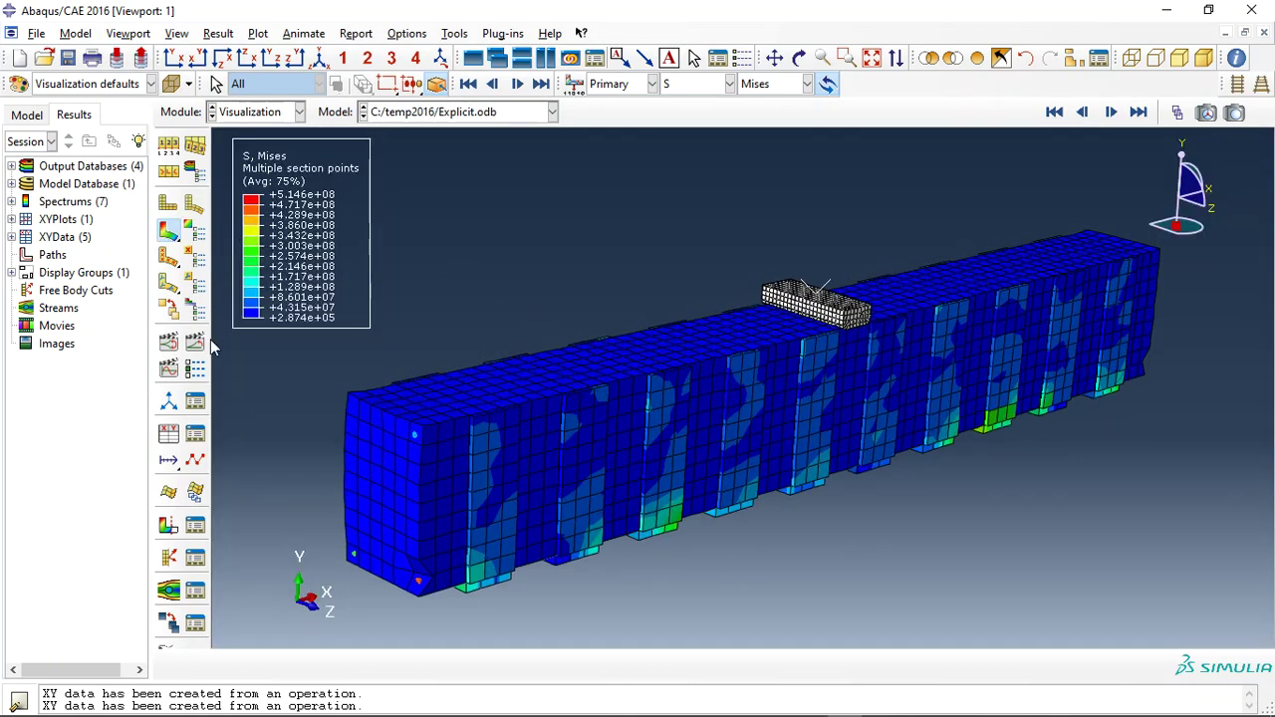
pyautogui.click(929, 58)
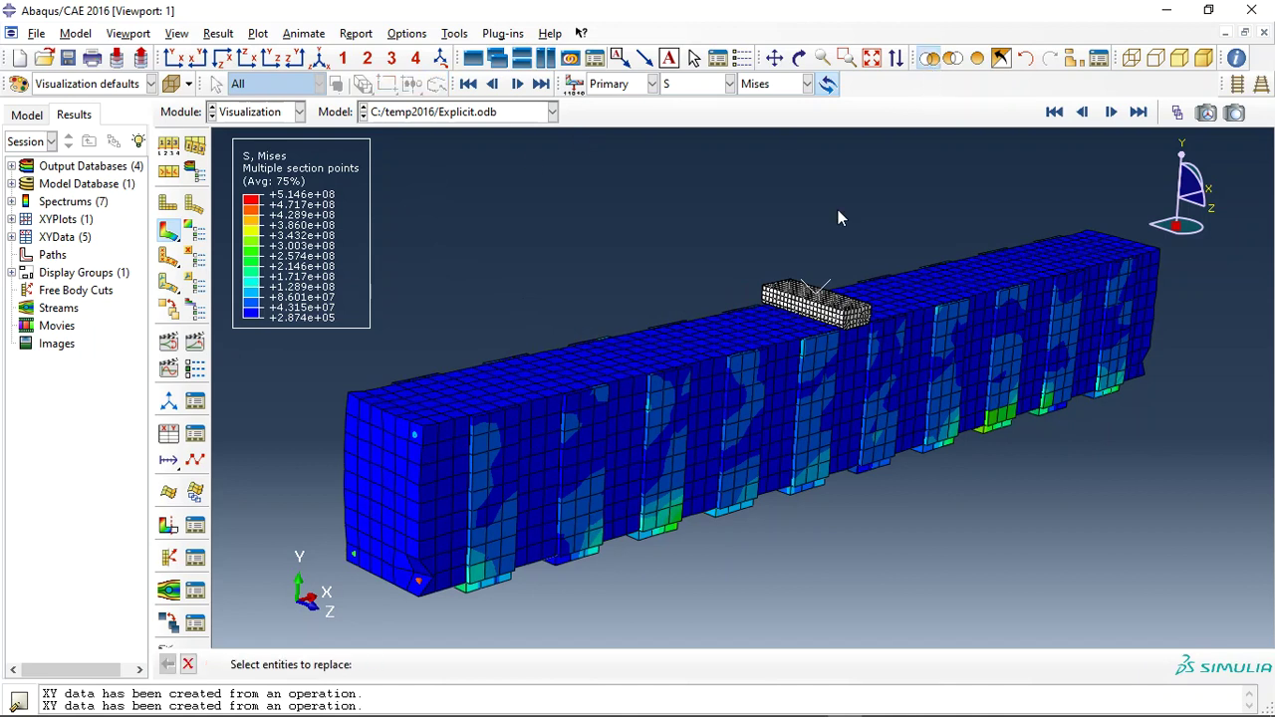
pyautogui.click(637, 367)
pyautogui.middleClick(576, 317)
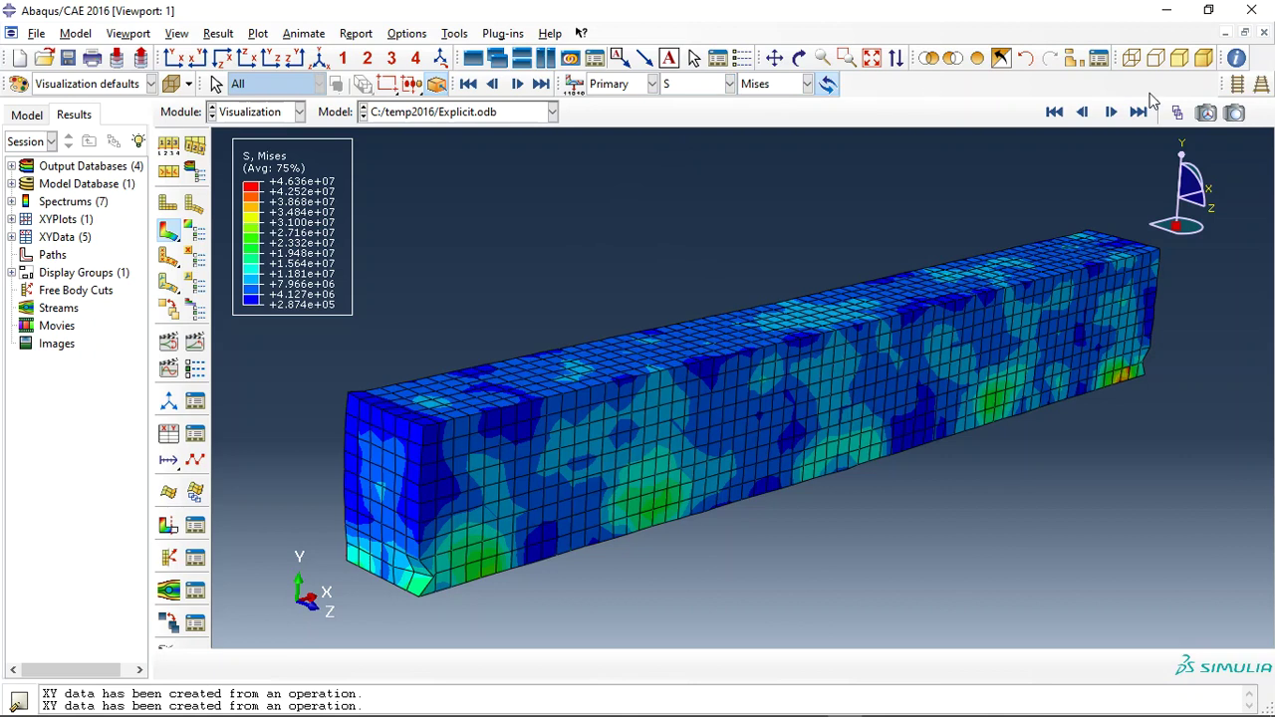
# Step: Step through result frames and animate the DAMAGET tensile damage contour
pyautogui.click(1085, 114)
pyautogui.click(1085, 114)
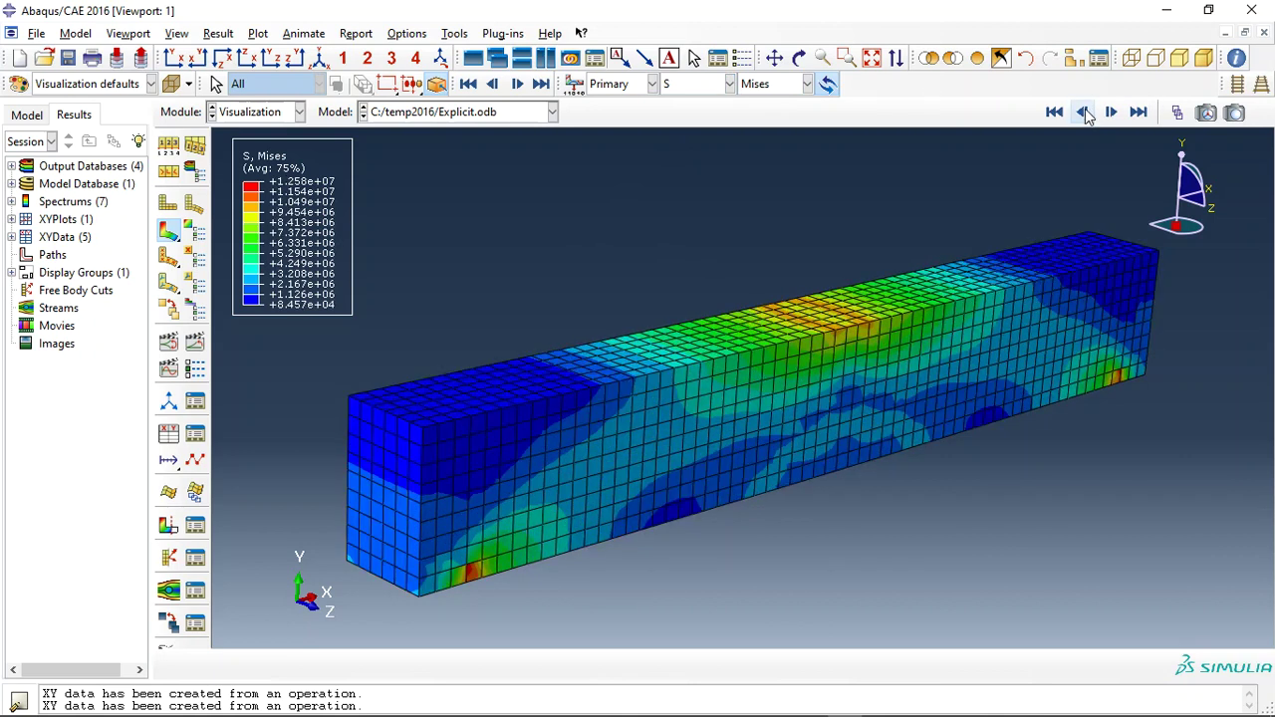
pyautogui.click(730, 83)
pyautogui.click(690, 123)
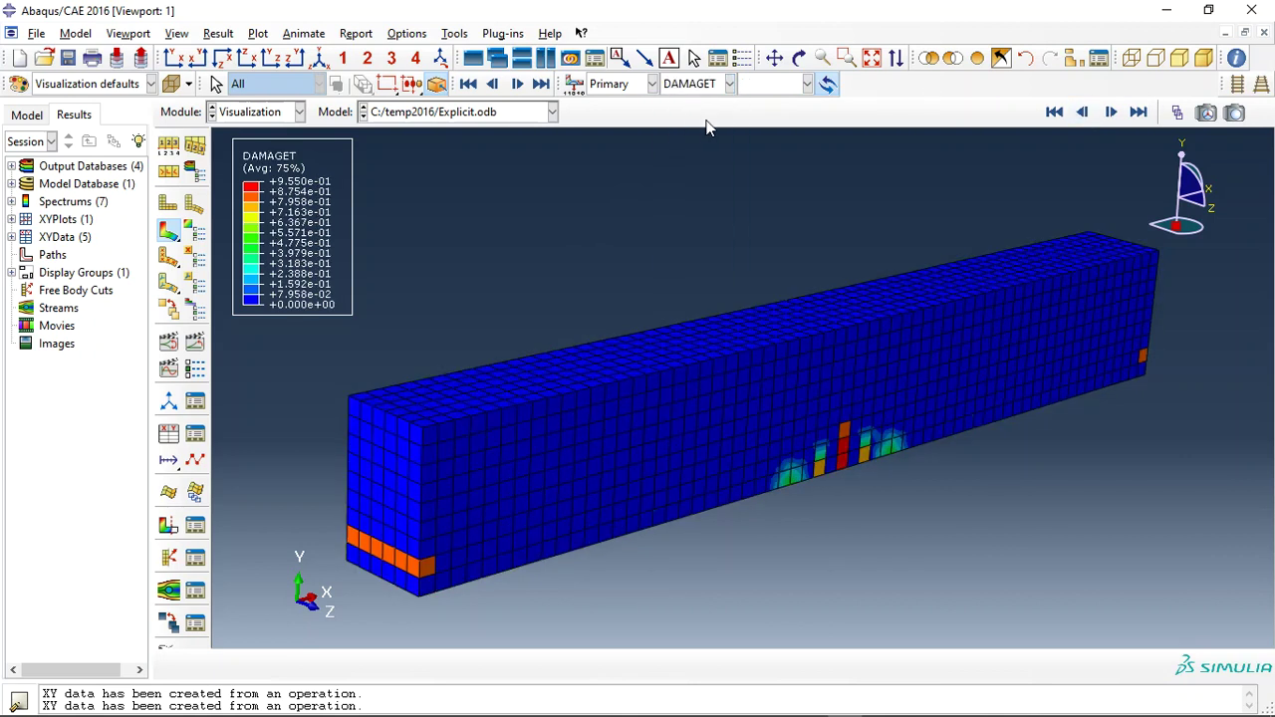
pyautogui.click(1112, 112)
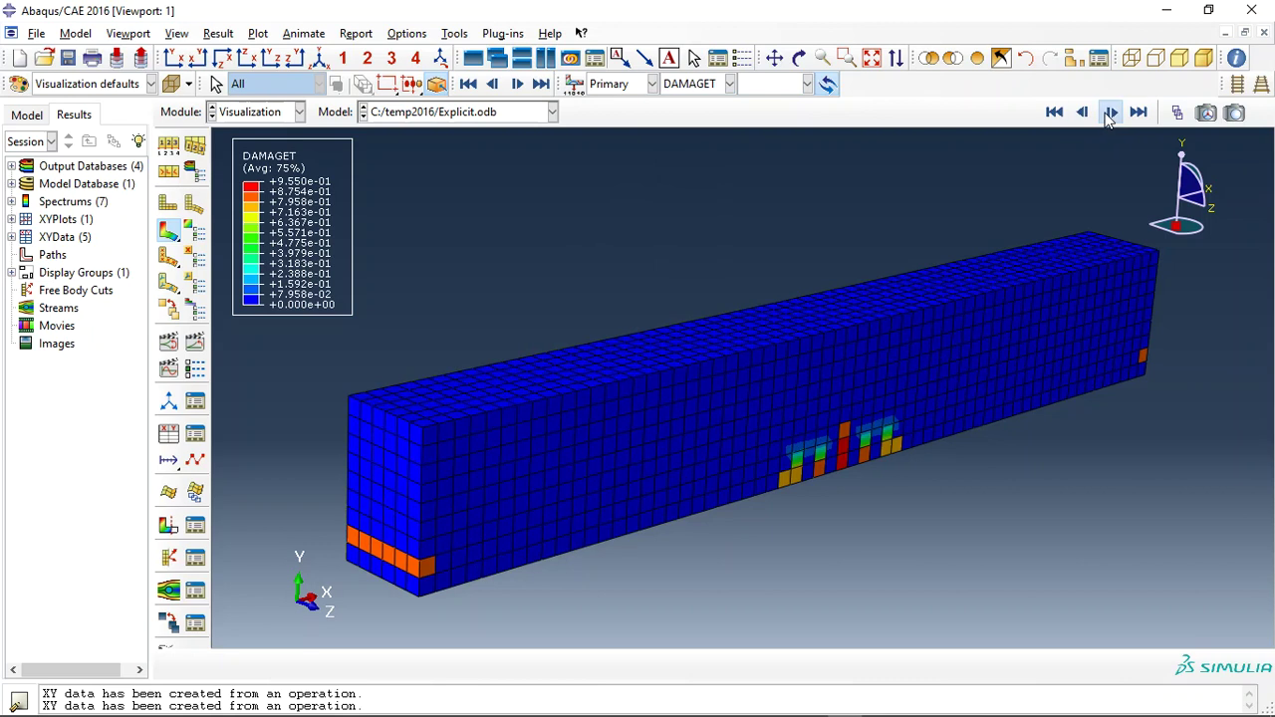
pyautogui.click(1083, 112)
# Step: Contour the beam by DAMAGEC compressive damage at its full-damage frame
pyautogui.click(731, 84)
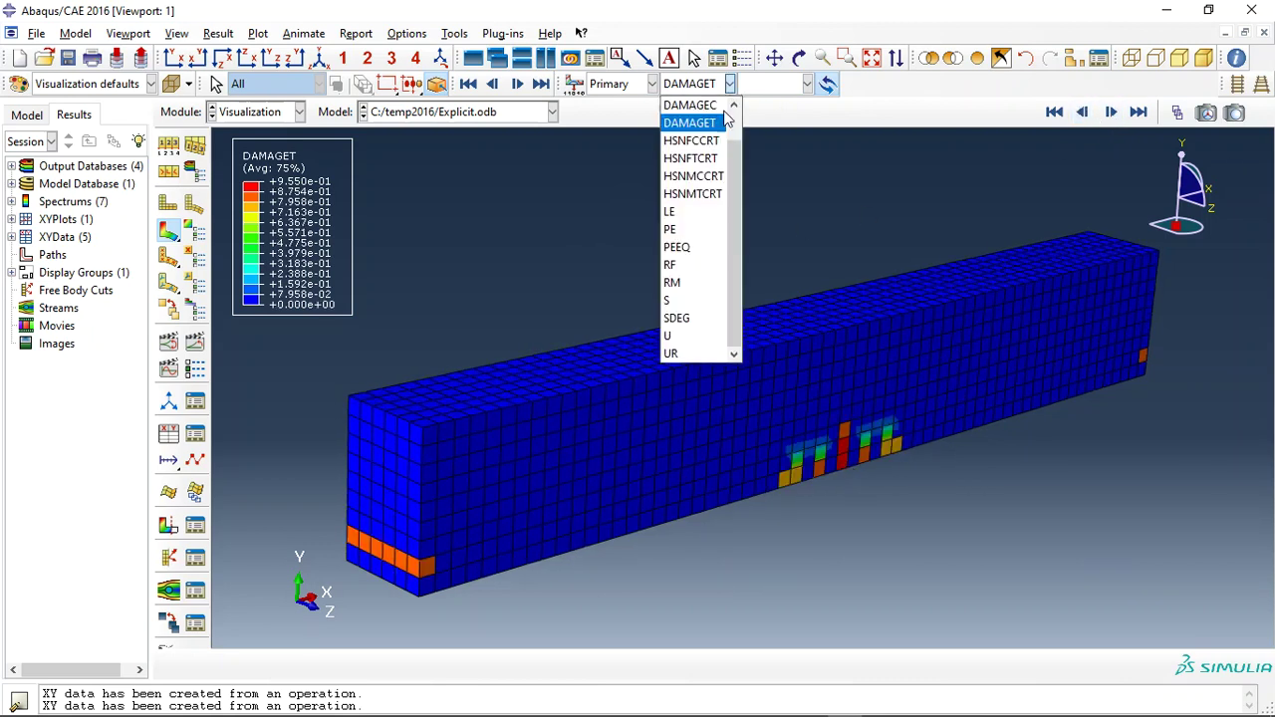
pyautogui.click(710, 105)
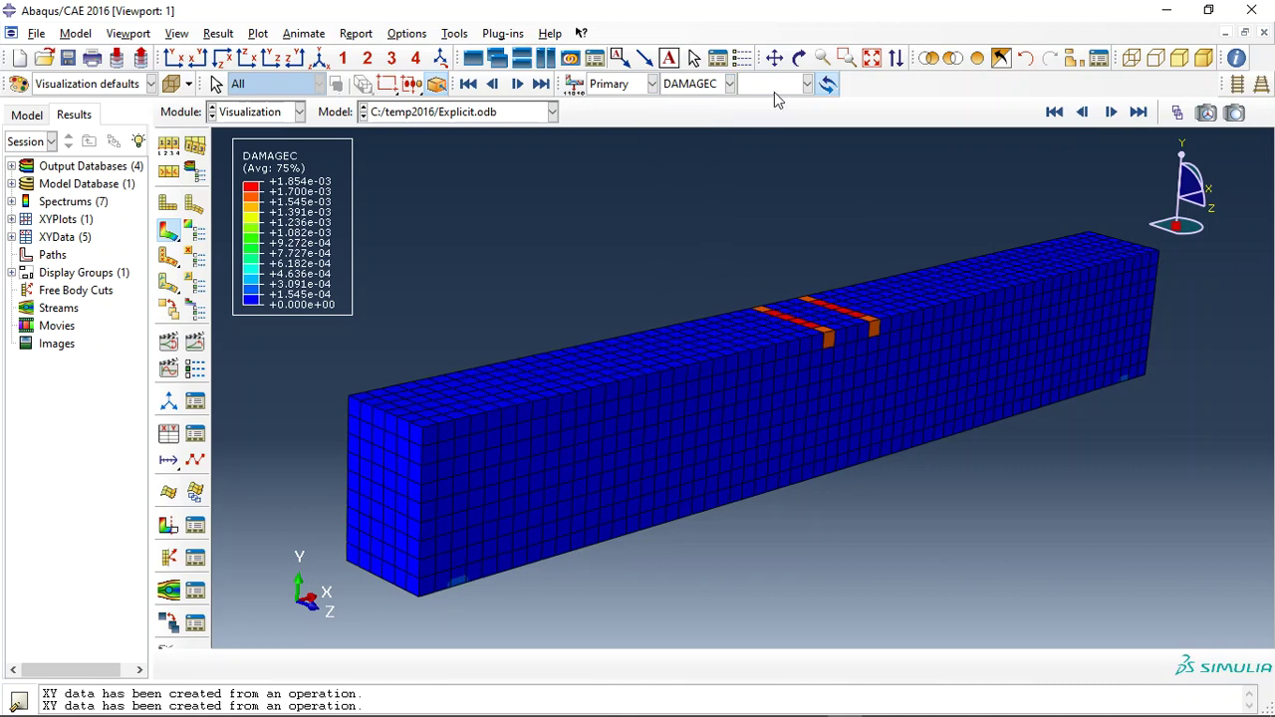
pyautogui.click(1112, 112)
# Step: Contour the beam by SDEG, then by displacement magnitude U
pyautogui.click(722, 86)
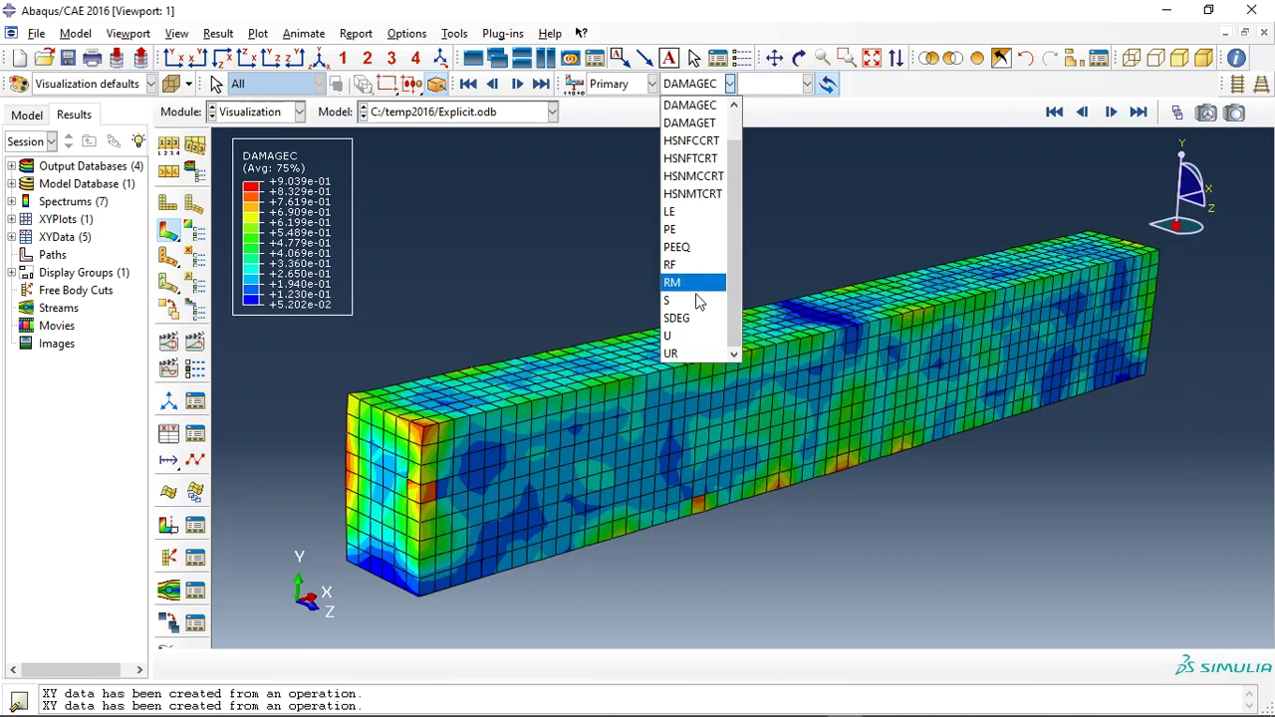
pyautogui.click(677, 320)
pyautogui.click(698, 83)
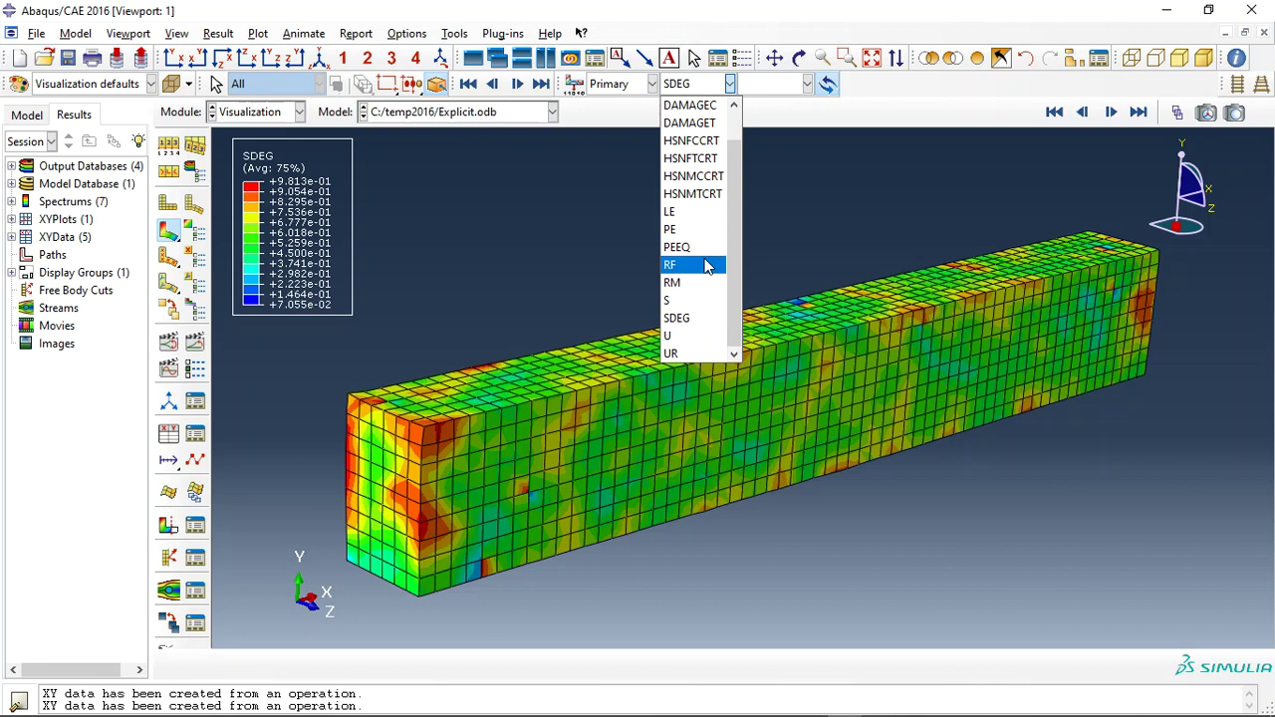
pyautogui.click(692, 340)
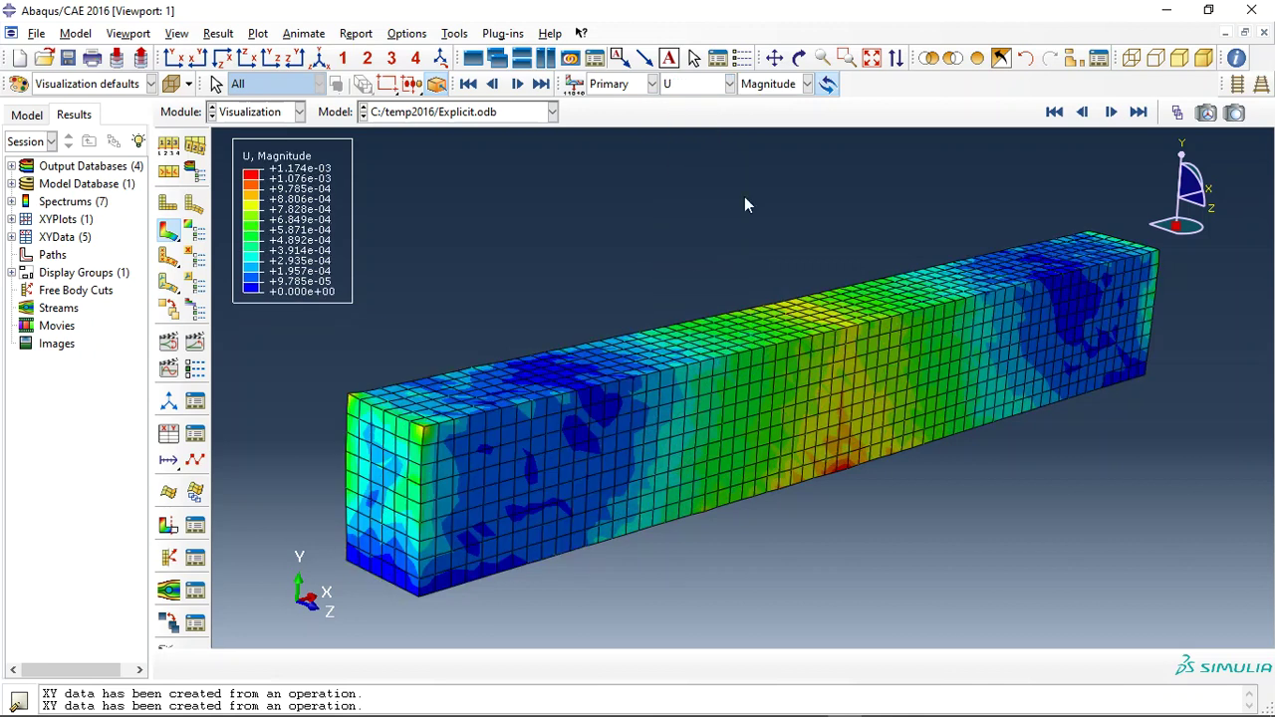
pyautogui.click(953, 58)
# Step: Hide the concrete and contour the cages and CFRP by HSNFTCRT, then HSNMCCRT
pyautogui.click(684, 352)
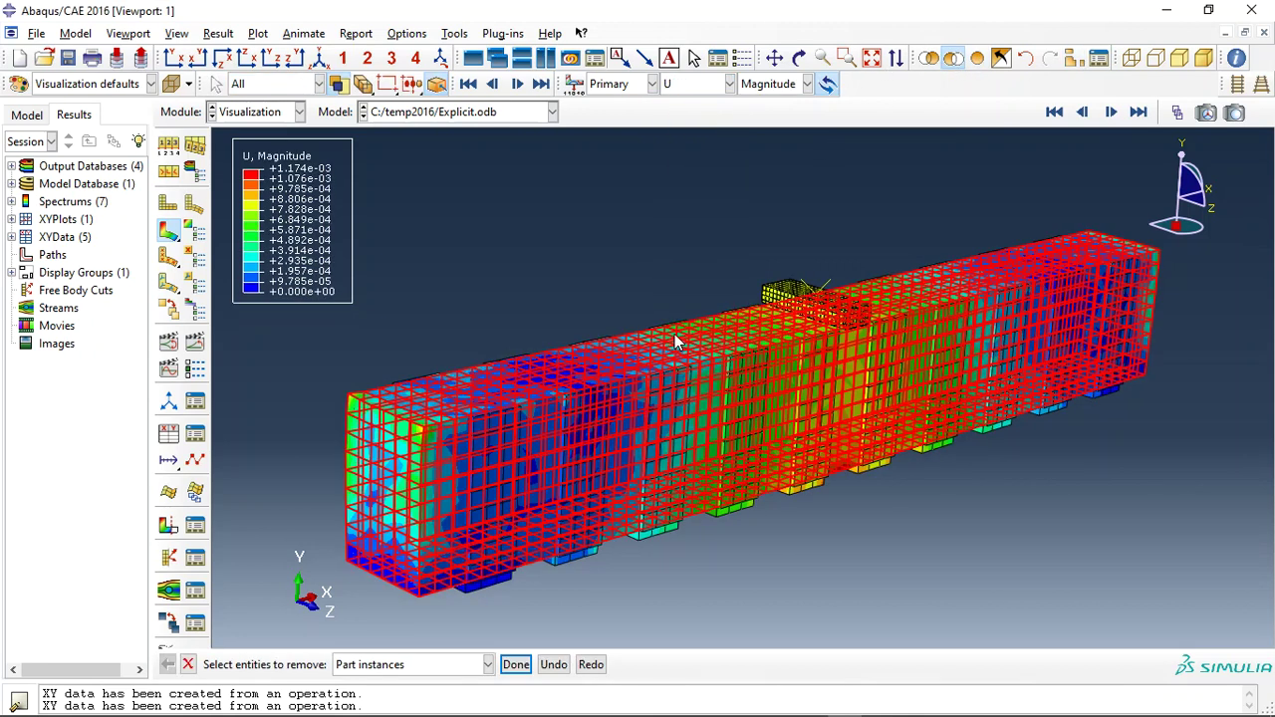
pyautogui.click(698, 84)
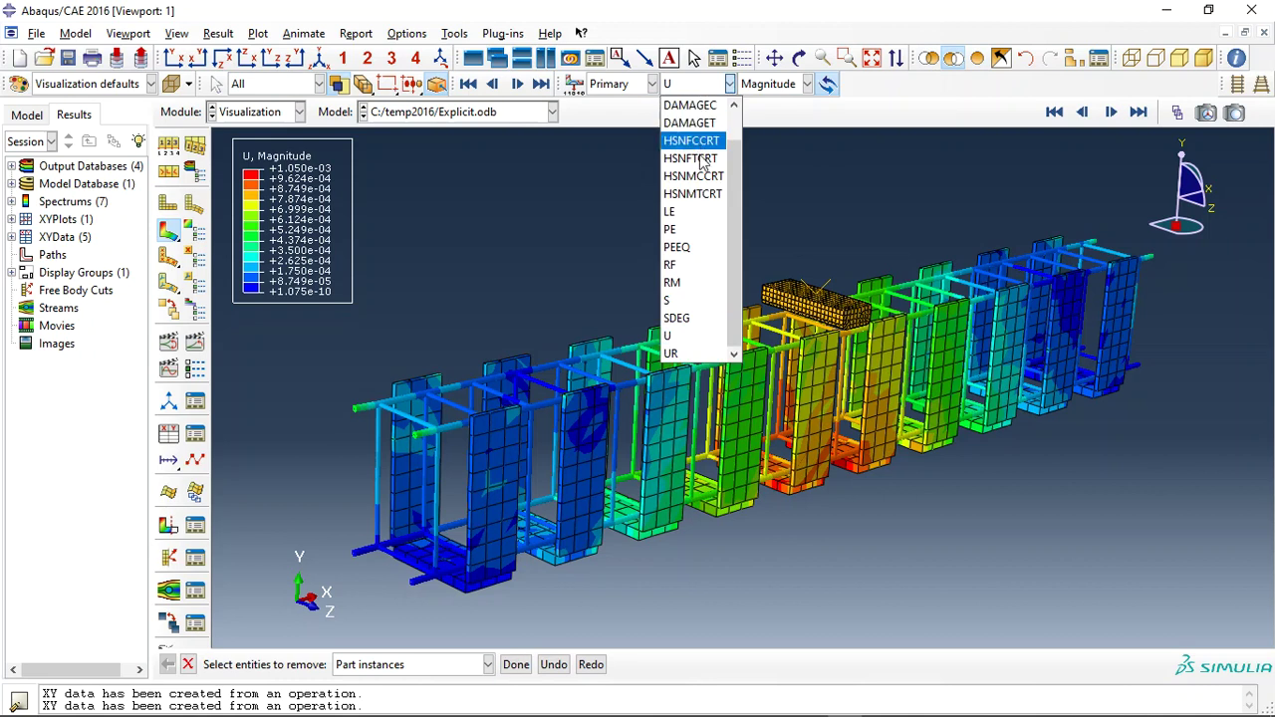
pyautogui.click(699, 154)
pyautogui.click(698, 83)
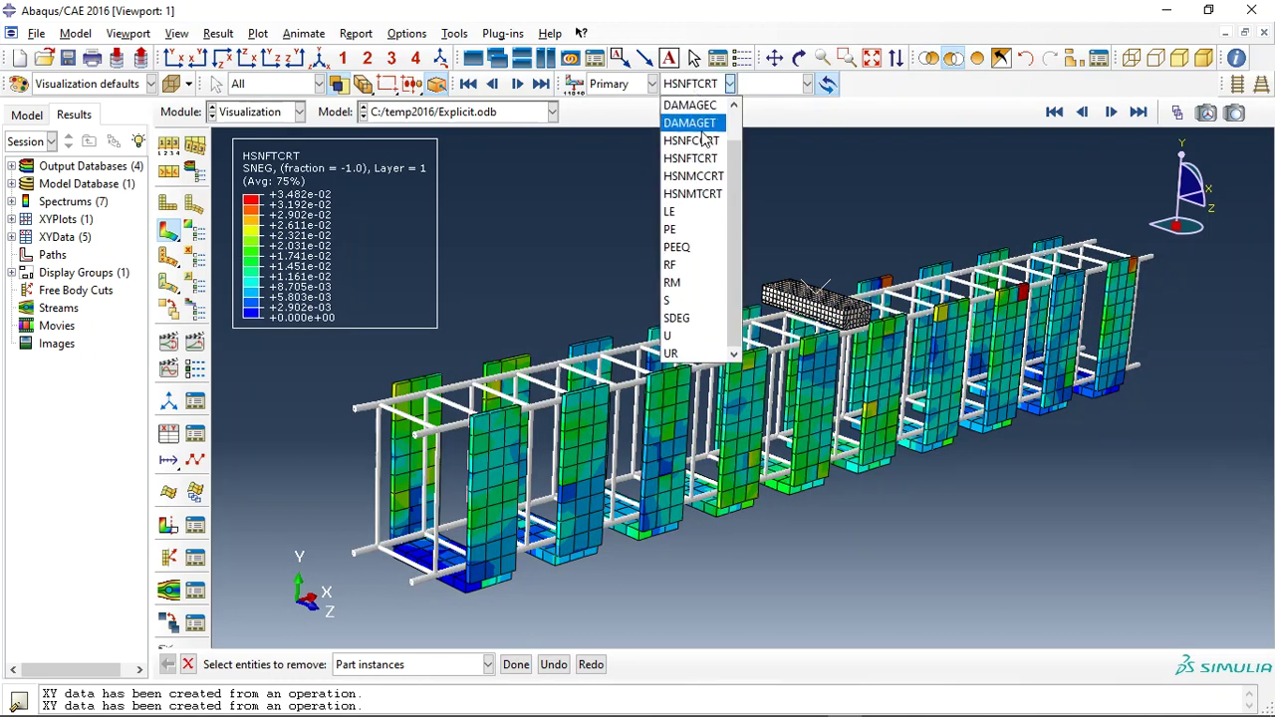
pyautogui.click(709, 170)
# Step: Try DAMAGET, dismiss the unavailable-variable warning, and revert the contour to displacement U
pyautogui.click(698, 84)
pyautogui.click(697, 122)
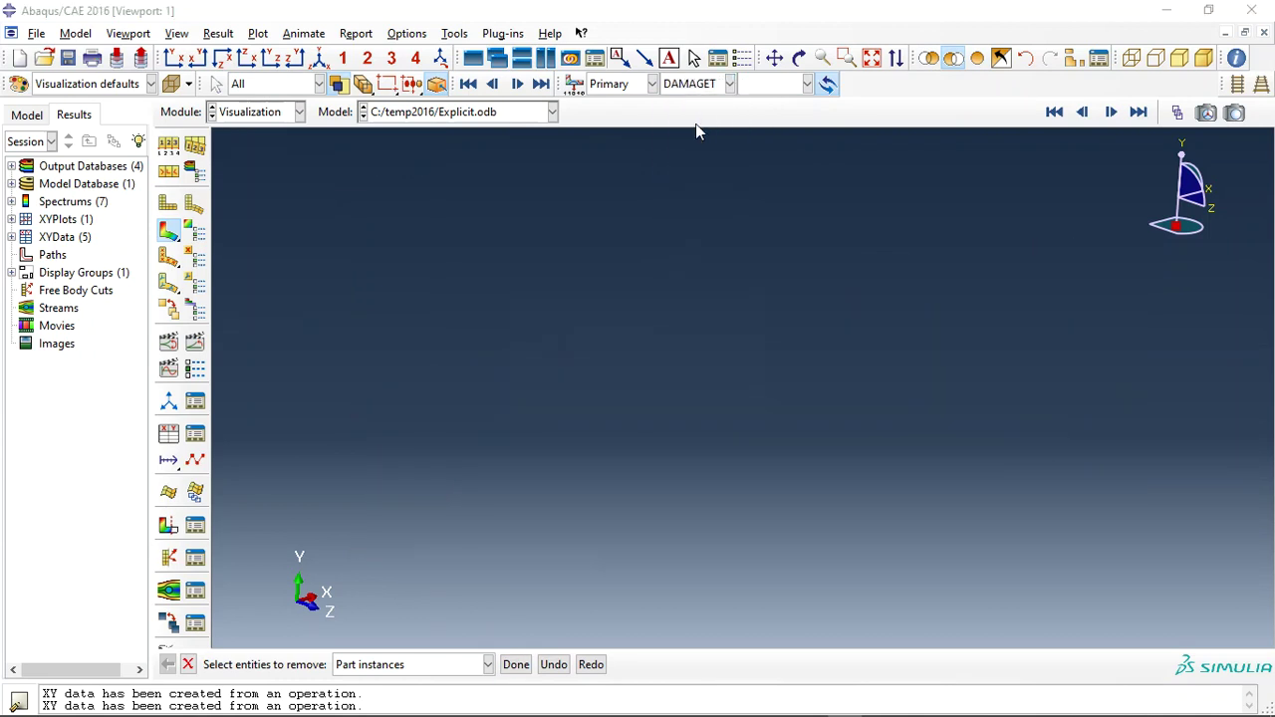
pyautogui.press('Return')
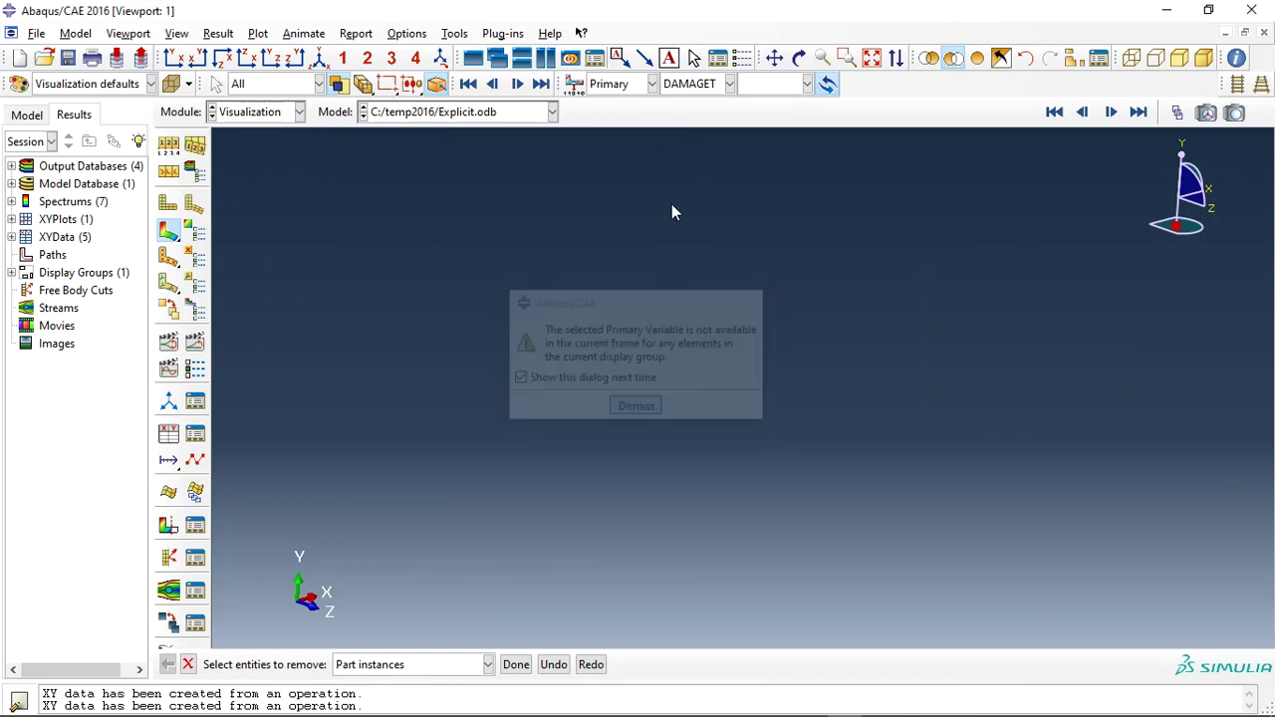
pyautogui.click(697, 84)
pyautogui.click(687, 339)
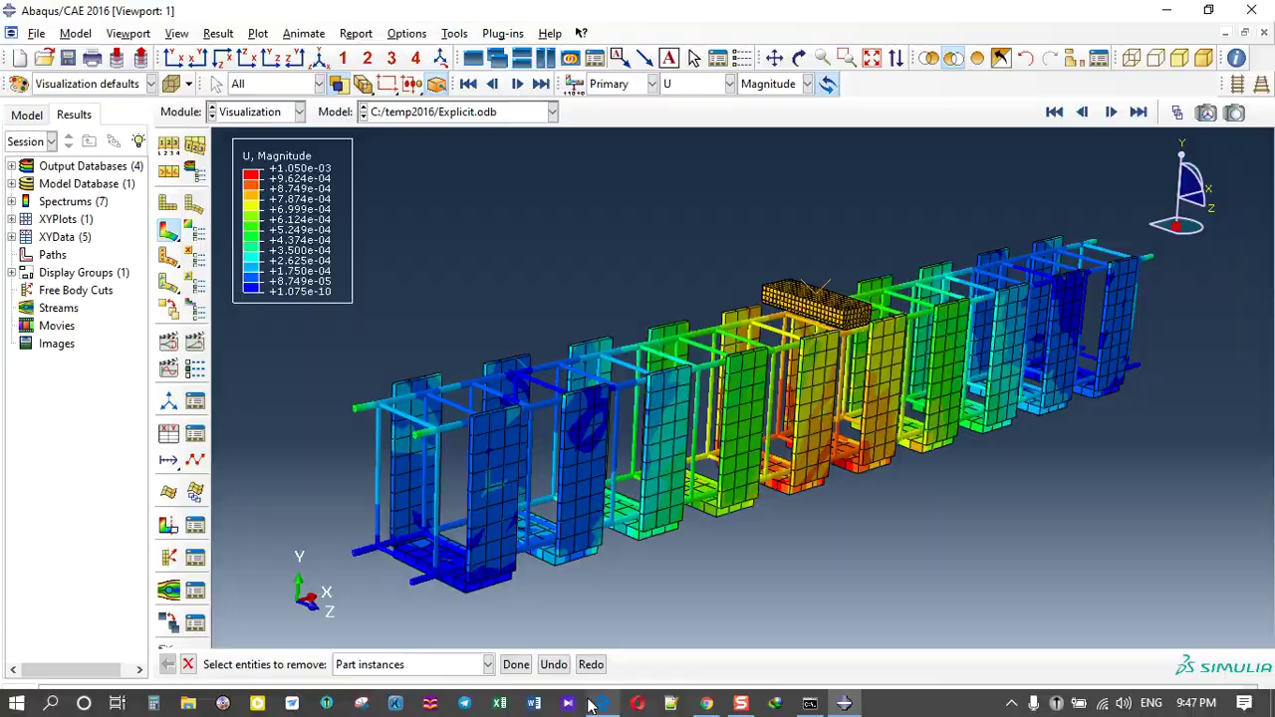
pyautogui.click(603, 703)
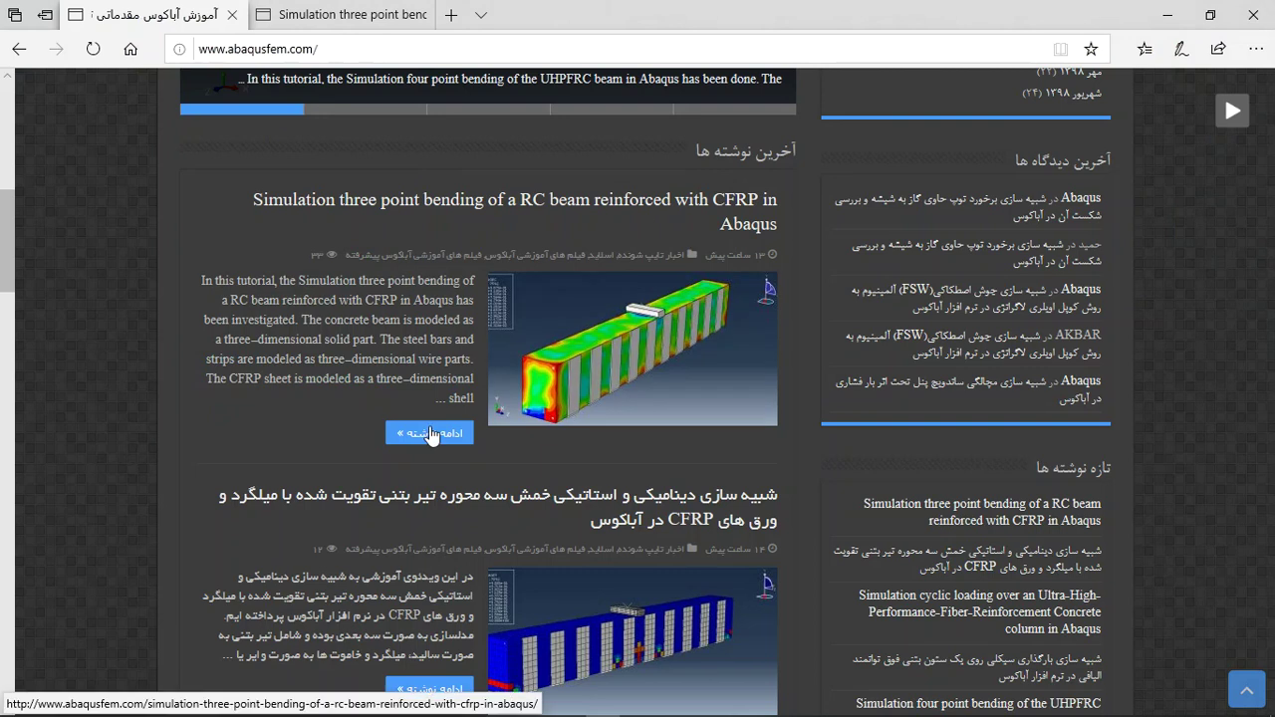
# Step: Go to the CFRP beam article tab and scroll down through its result figures
pyautogui.click(339, 12)
pyautogui.scroll(-1, 600, 516)
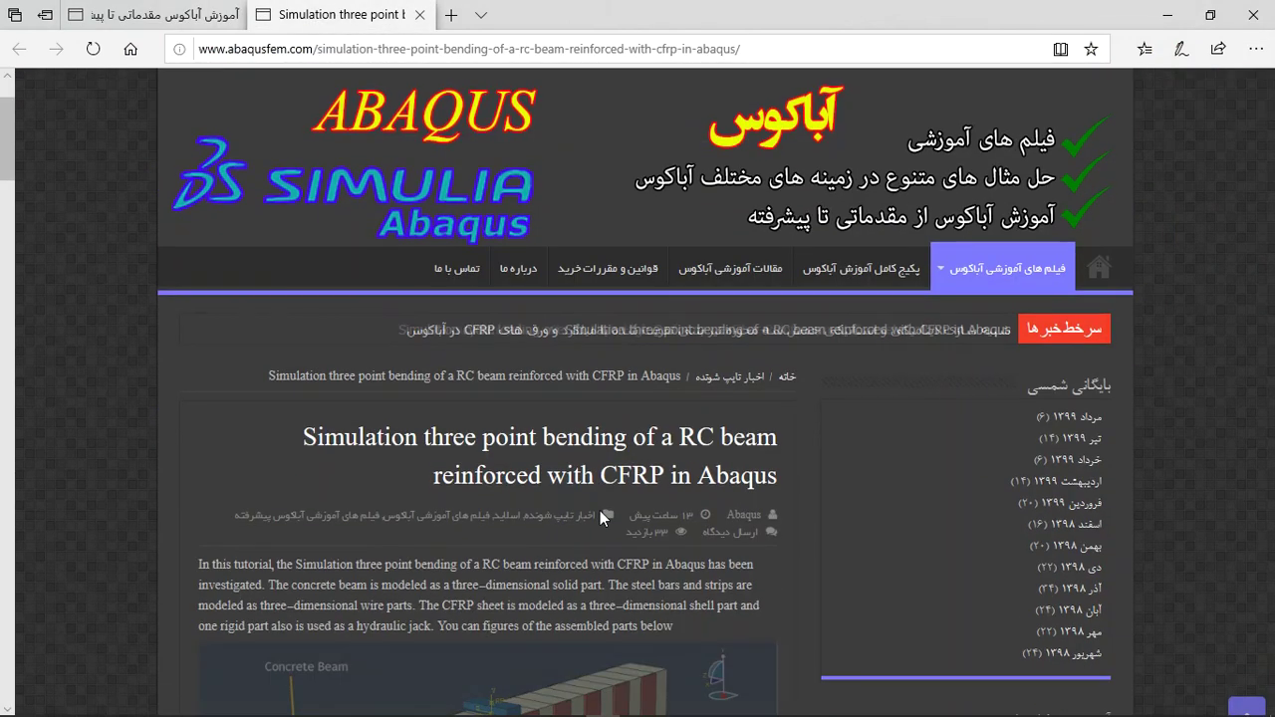
pyautogui.scroll(-3, 600, 510)
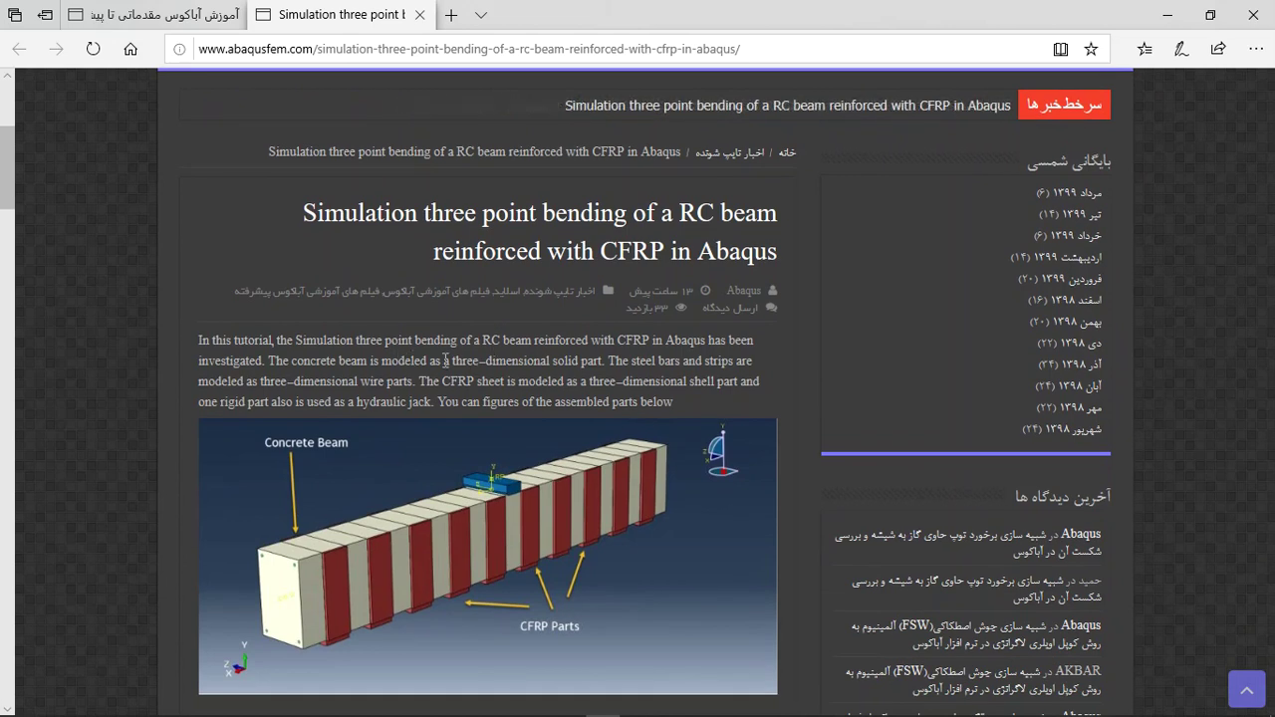
pyautogui.scroll(-9, 490, 359)
pyautogui.scroll(-1, 488, 358)
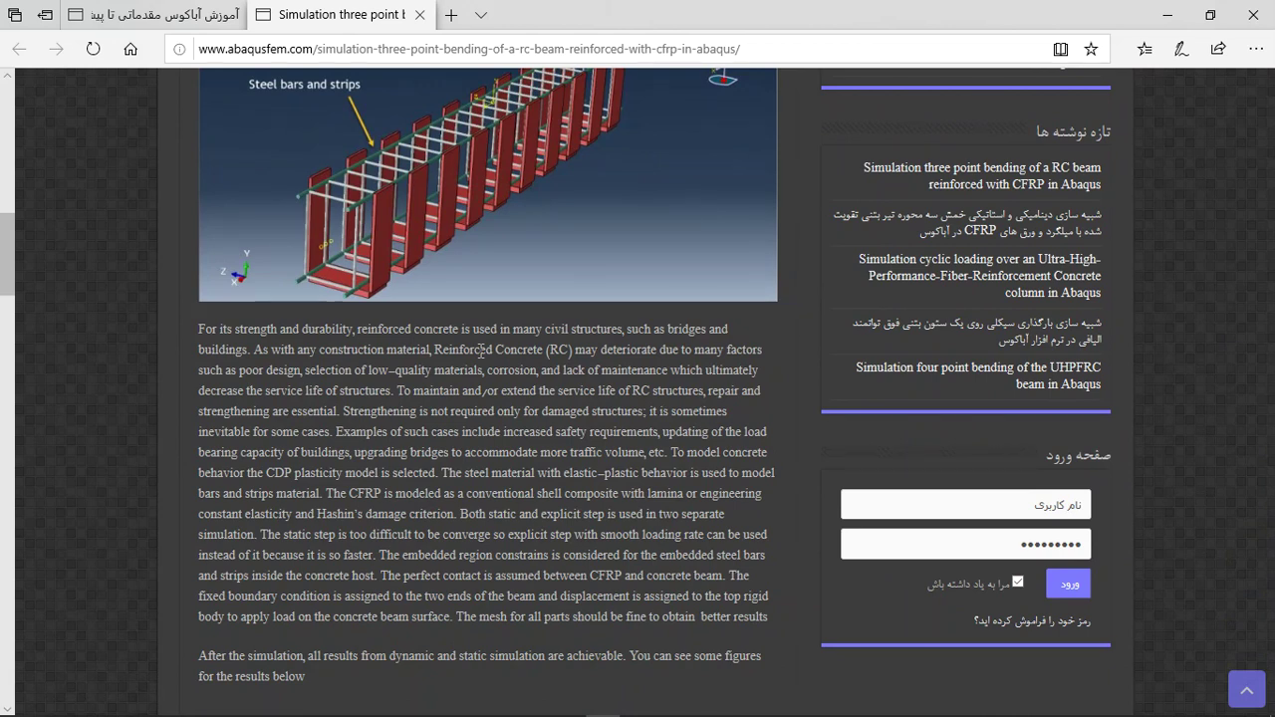
pyautogui.scroll(-5, 482, 350)
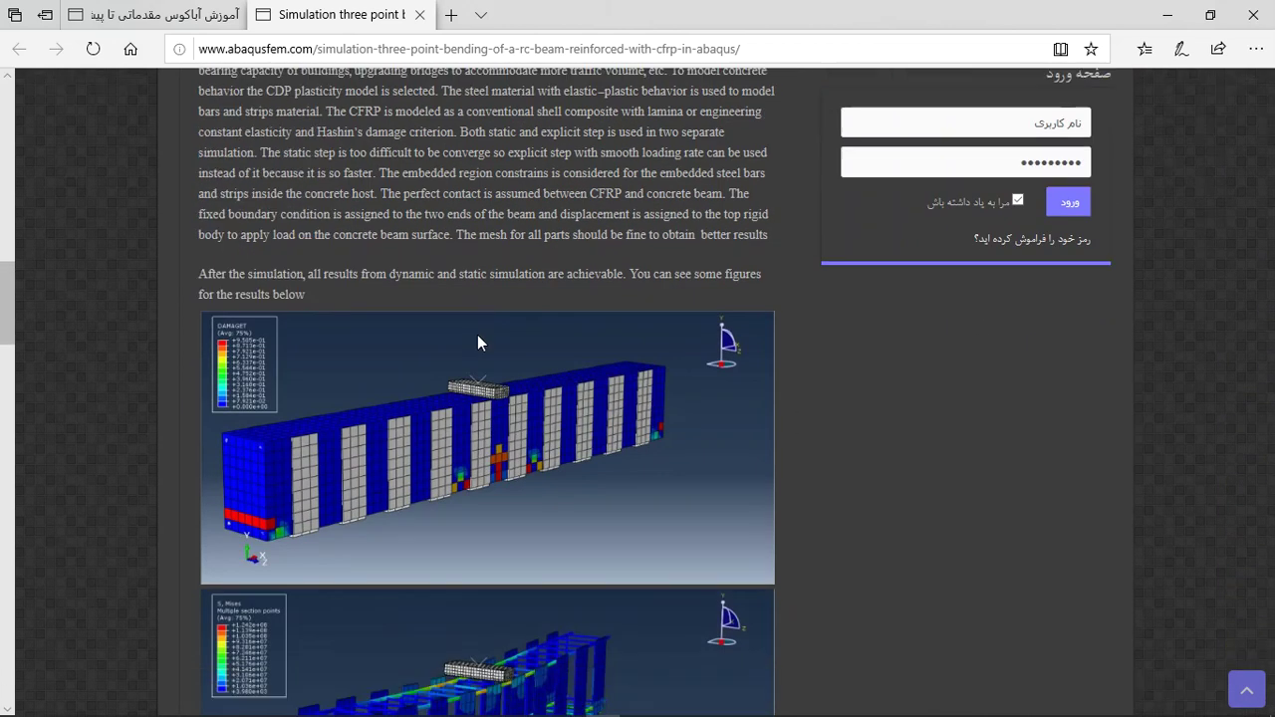
pyautogui.scroll(-10, 478, 341)
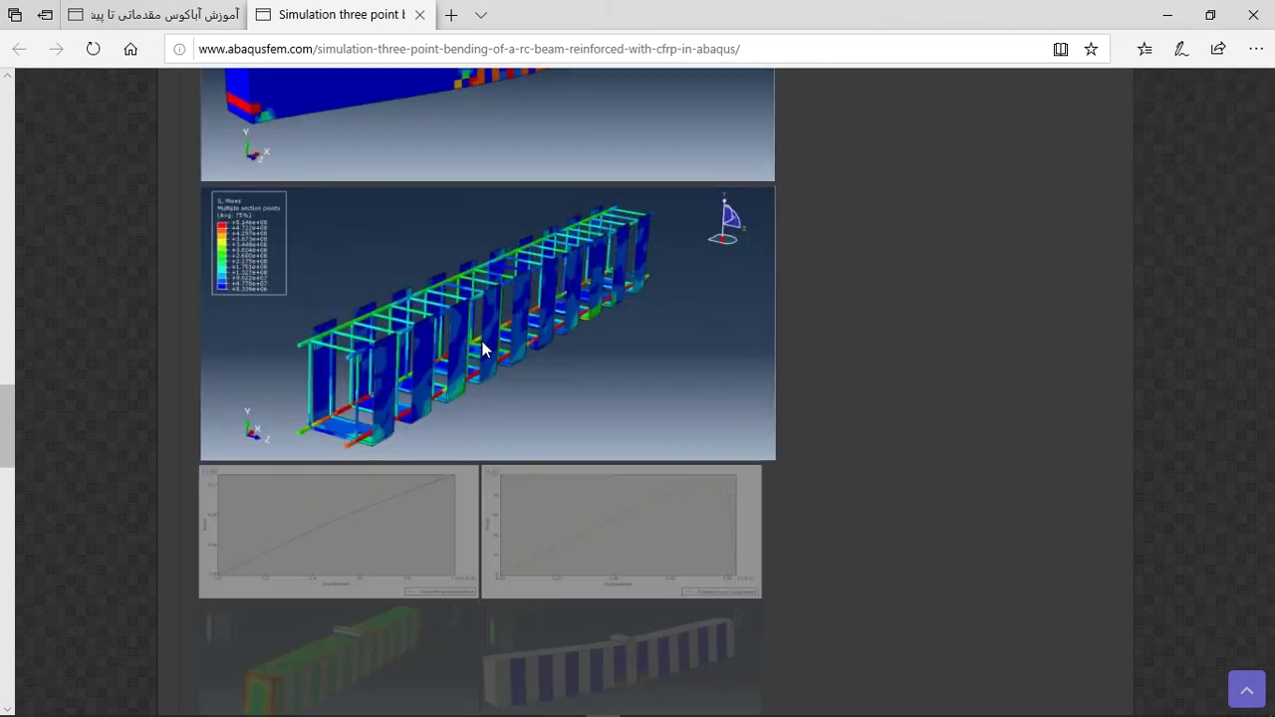
pyautogui.scroll(-5, 482, 349)
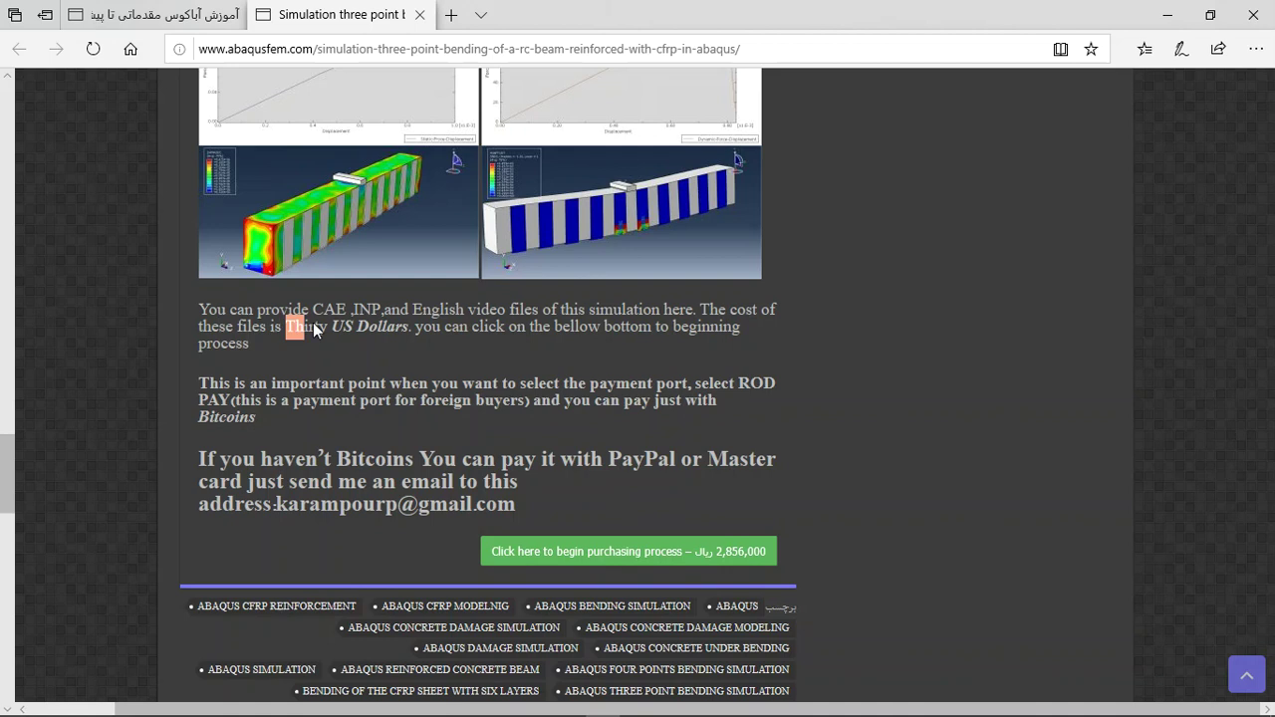
# Step: Highlight 'Thirty US Dollars', the word 'PayPal', and the author's contact e-mail address in the article
pyautogui.moveTo(314, 331); pyautogui.dragTo(385, 330)
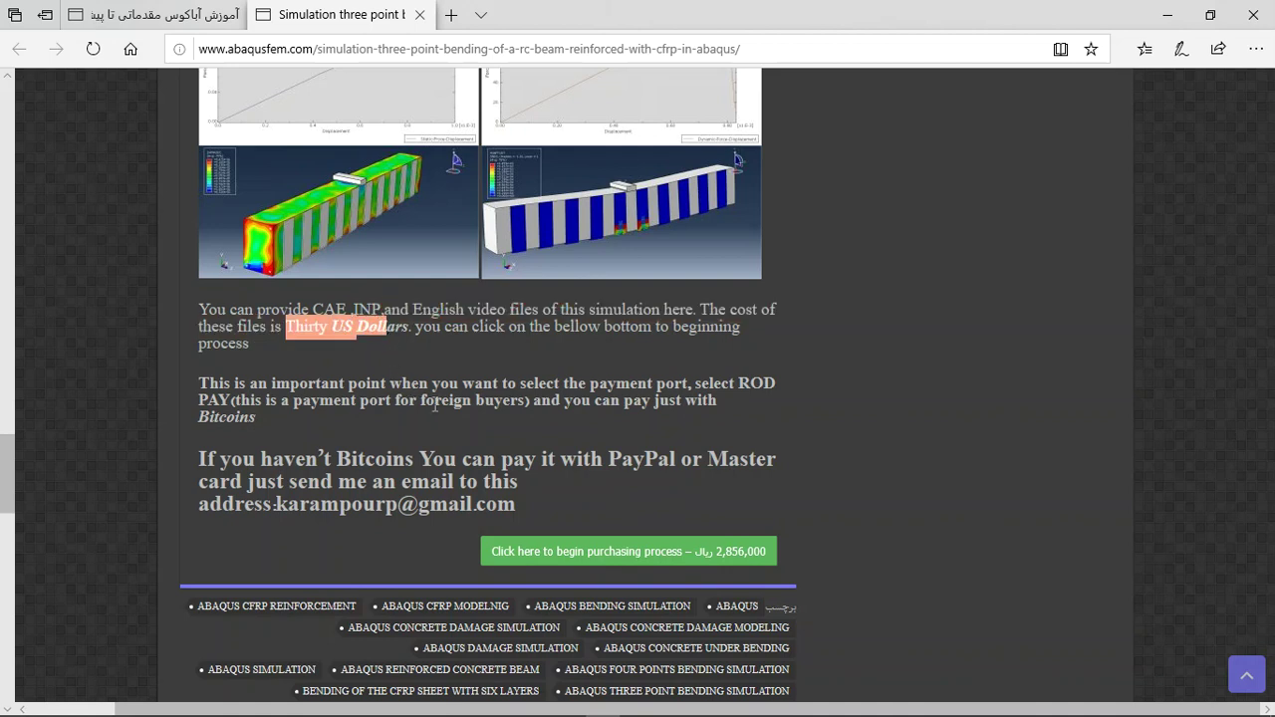
pyautogui.moveTo(609, 459); pyautogui.dragTo(674, 459)
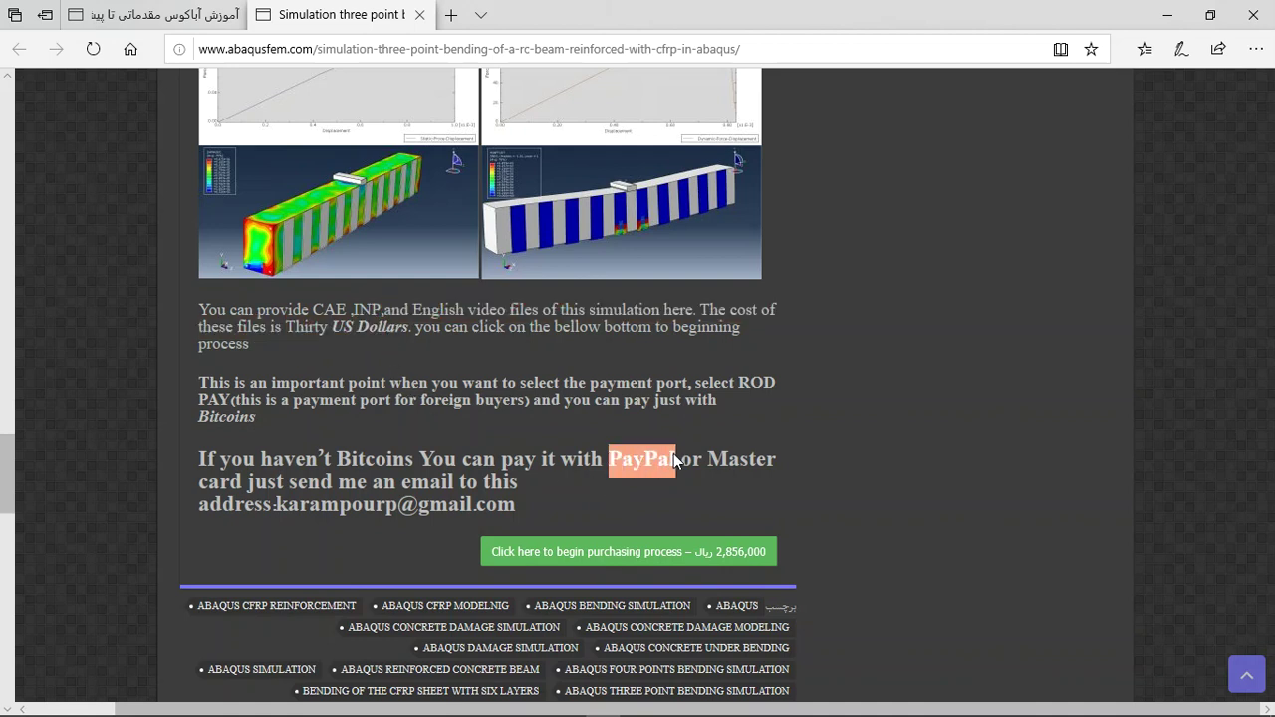
pyautogui.click(675, 454)
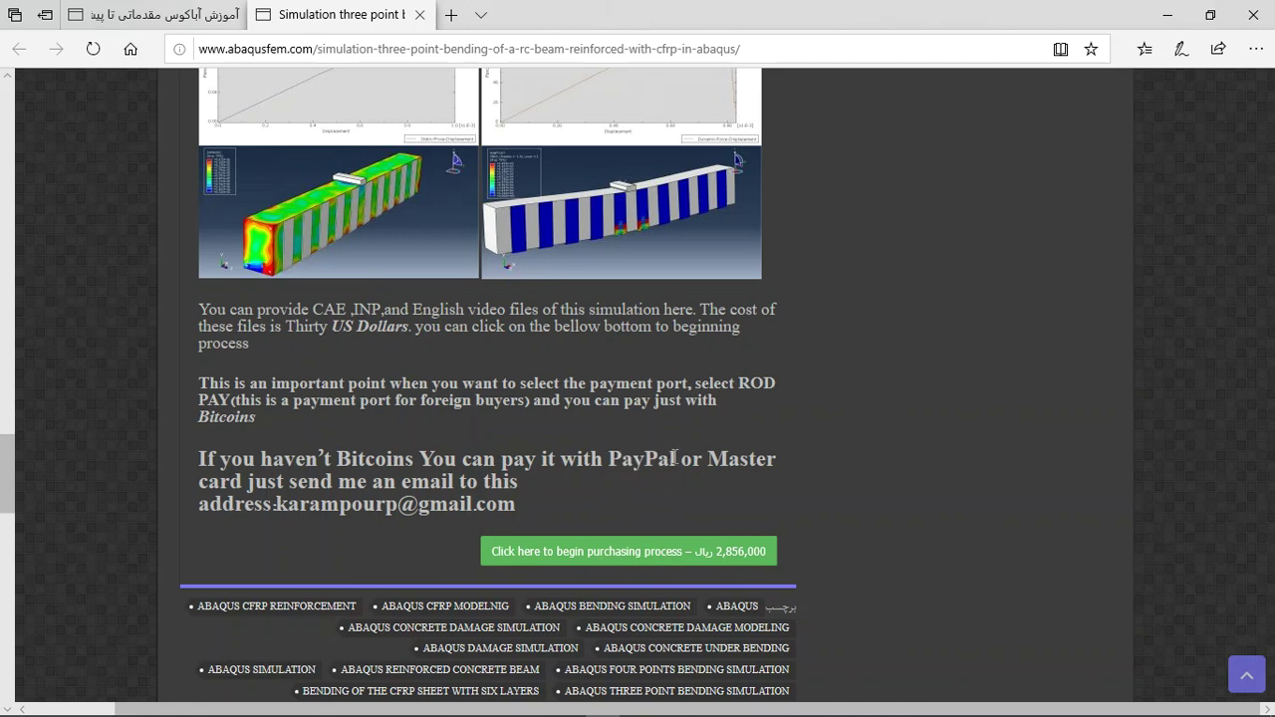
pyautogui.moveTo(676, 456); pyautogui.dragTo(609, 460)
pyautogui.moveTo(516, 505); pyautogui.dragTo(276, 503)
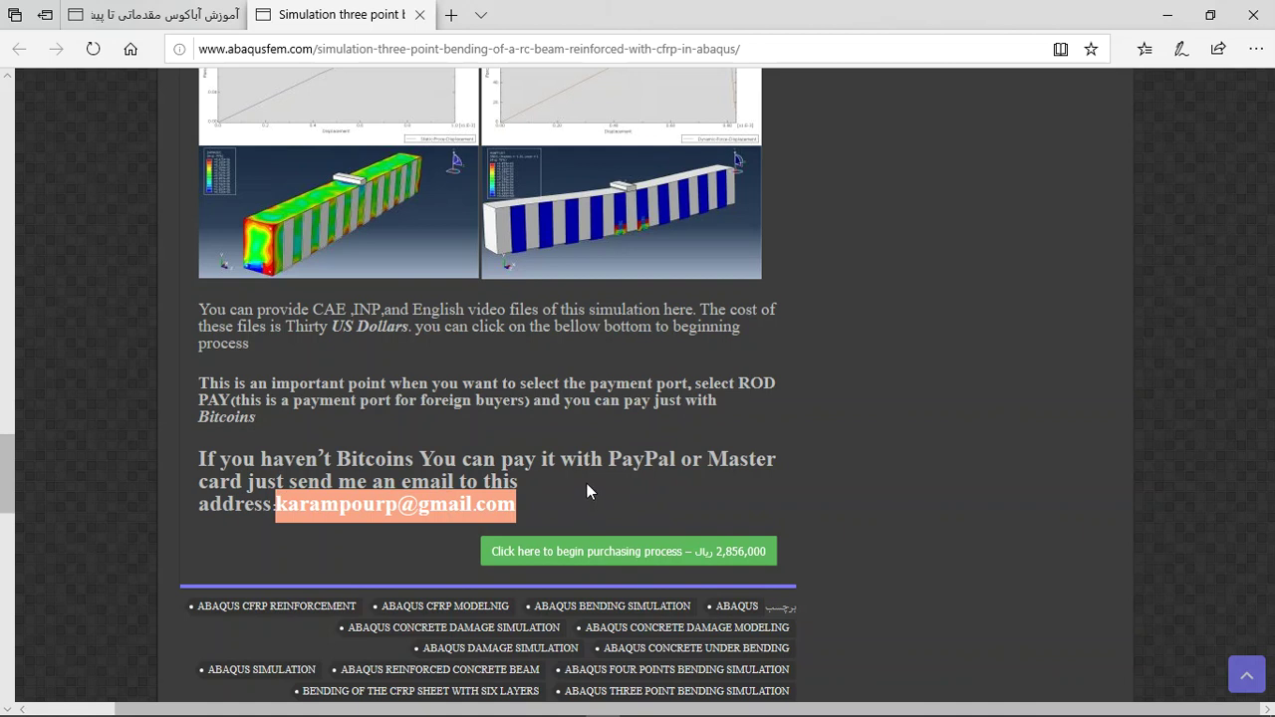
pyautogui.moveTo(740, 710)
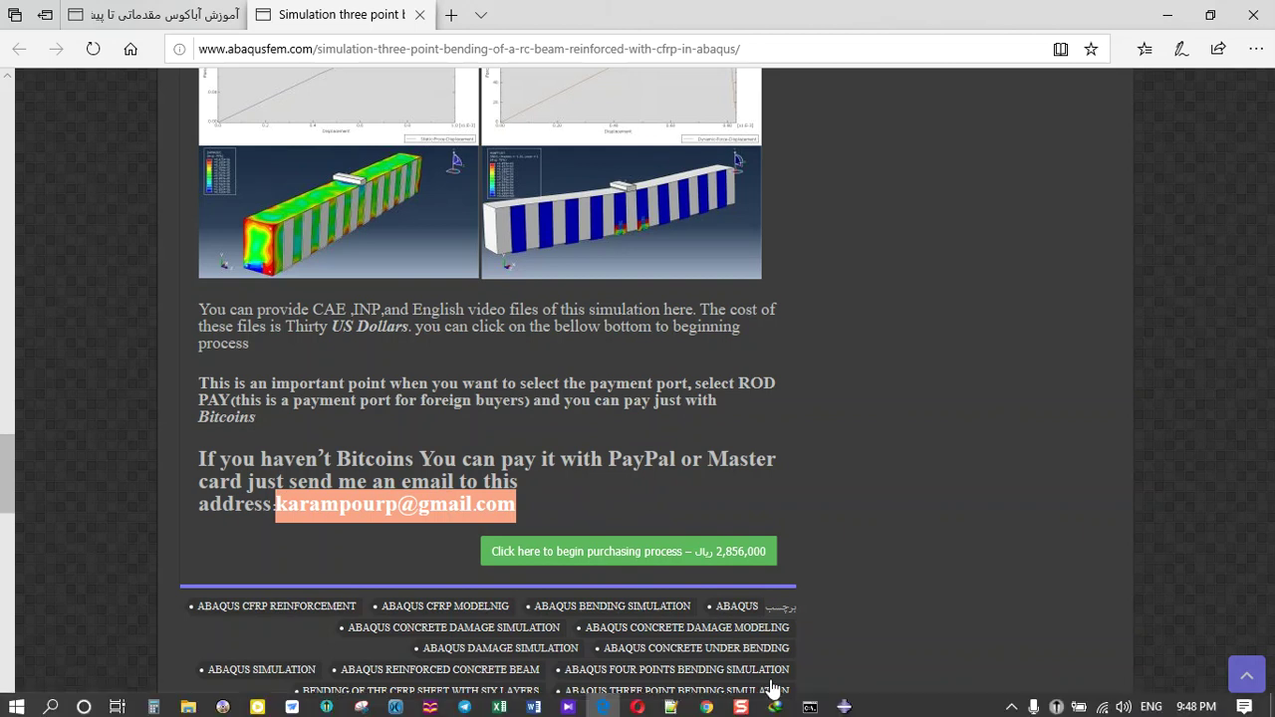